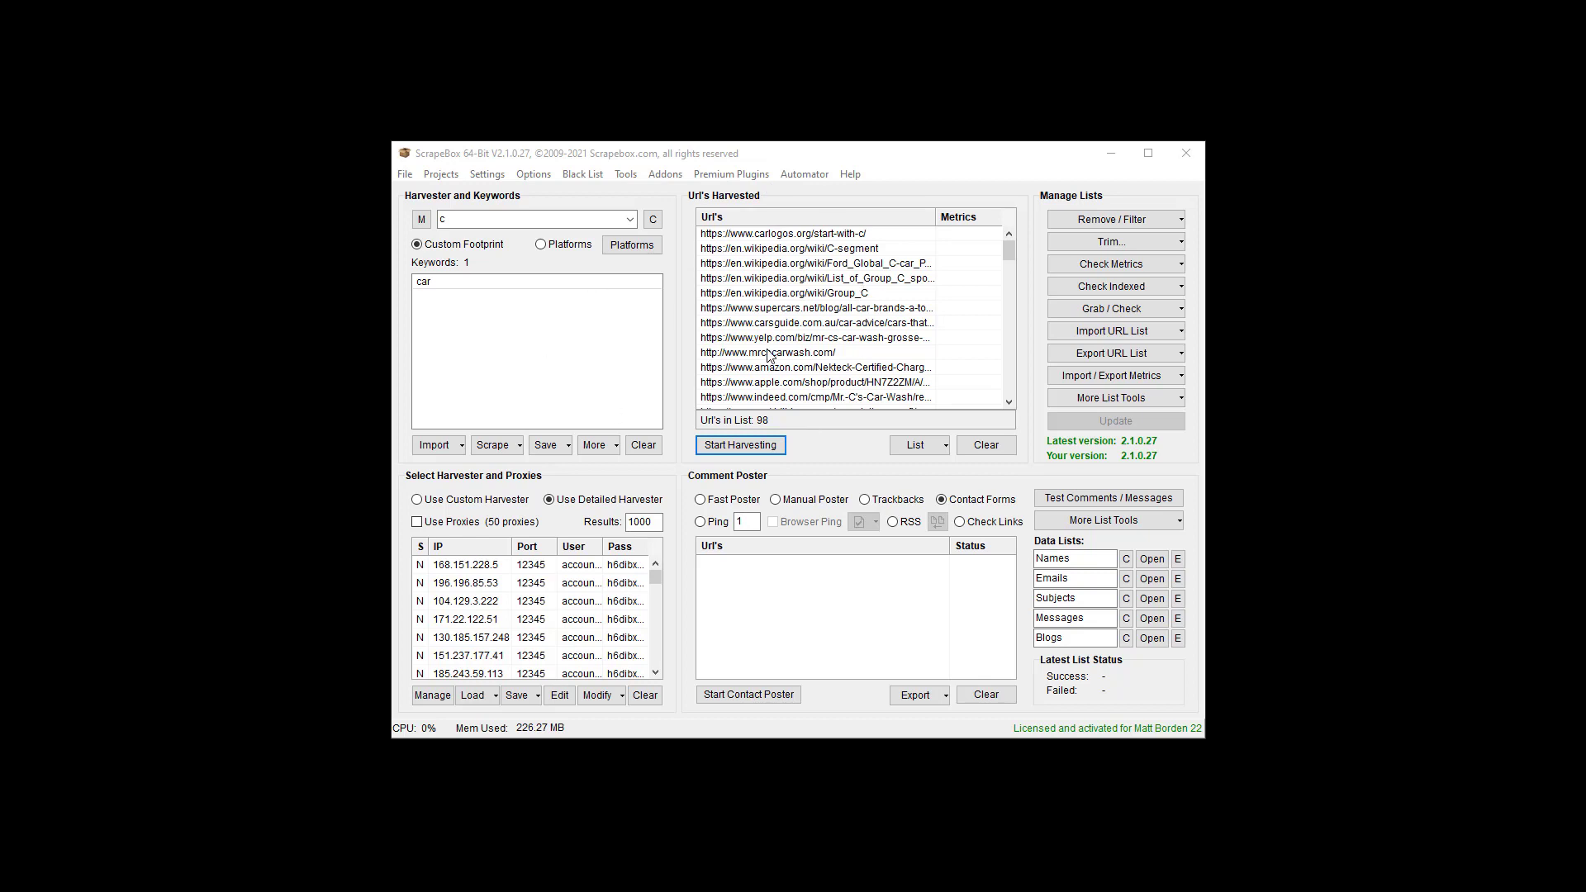
Open the Addons list twice and close it each time without choosing an addon.
click(665, 175)
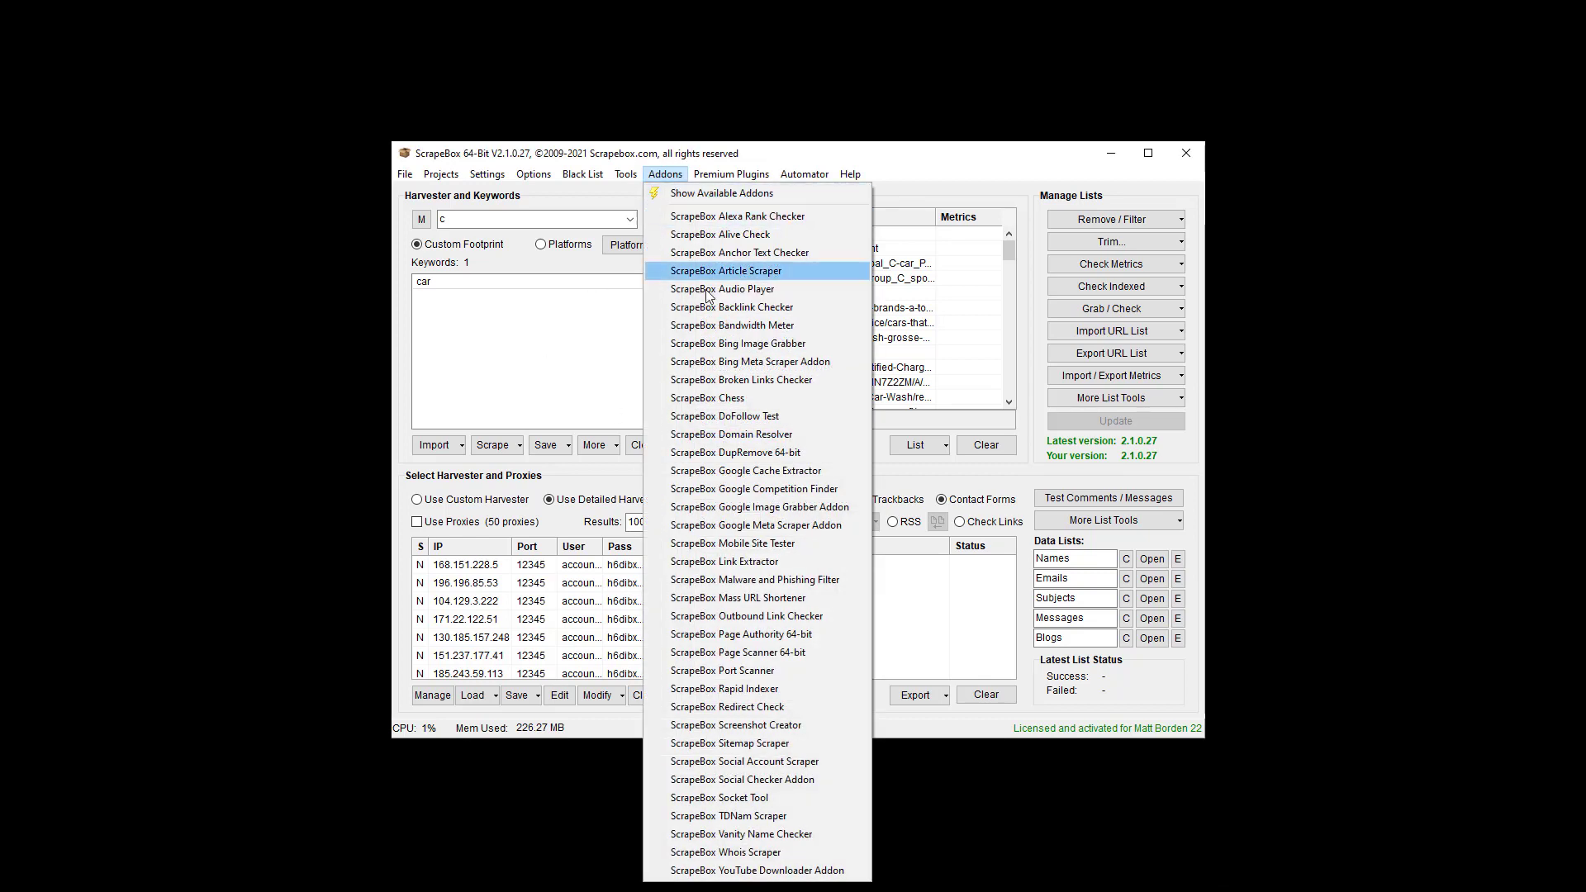
click(1025, 342)
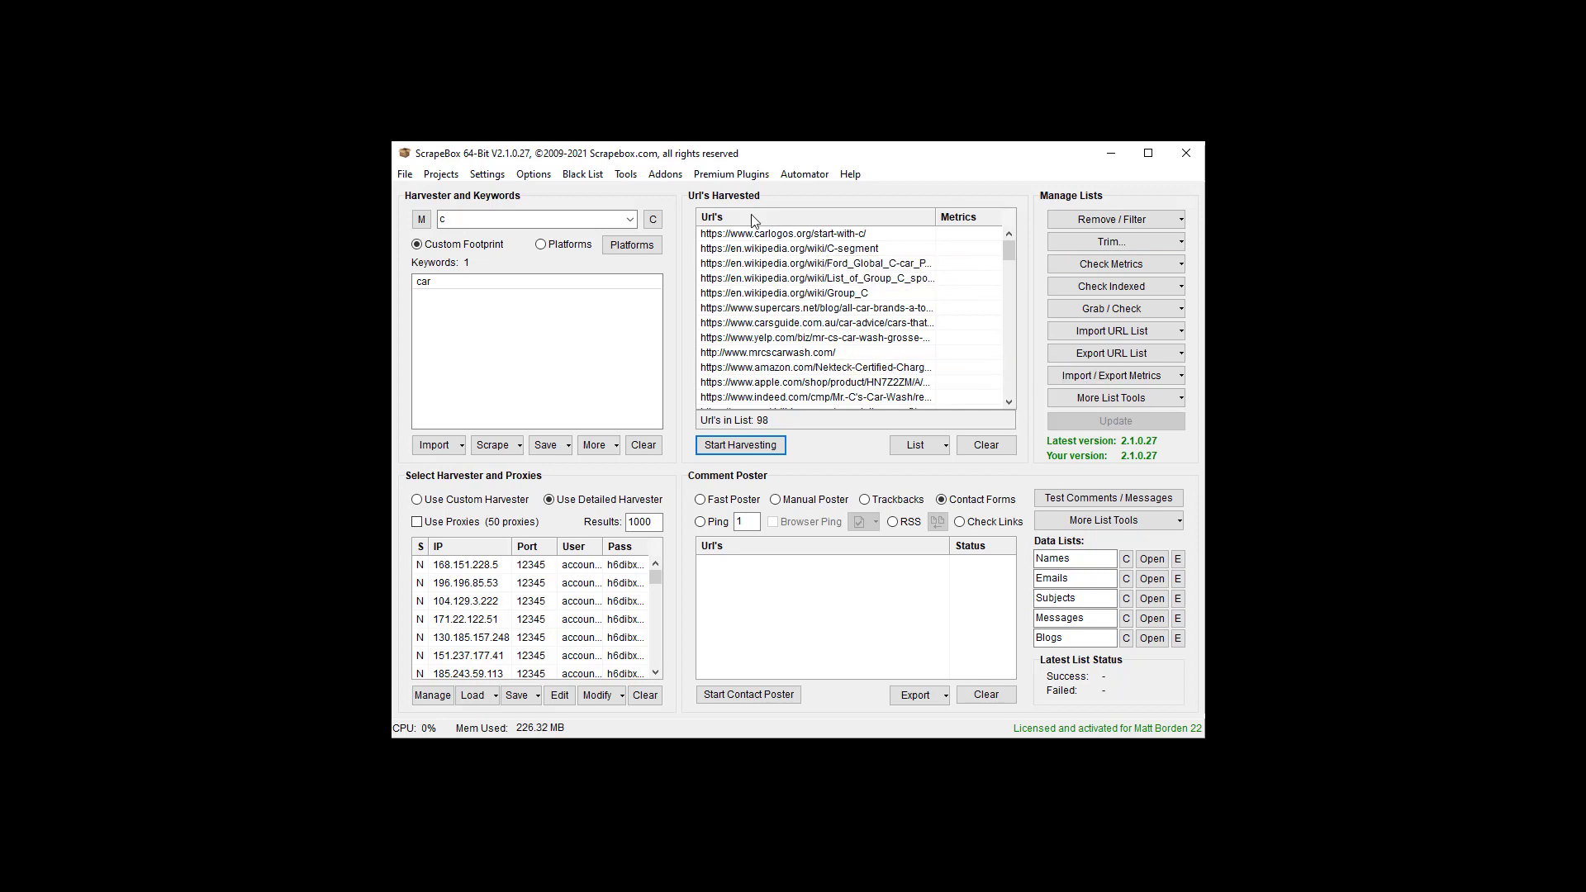
click(666, 175)
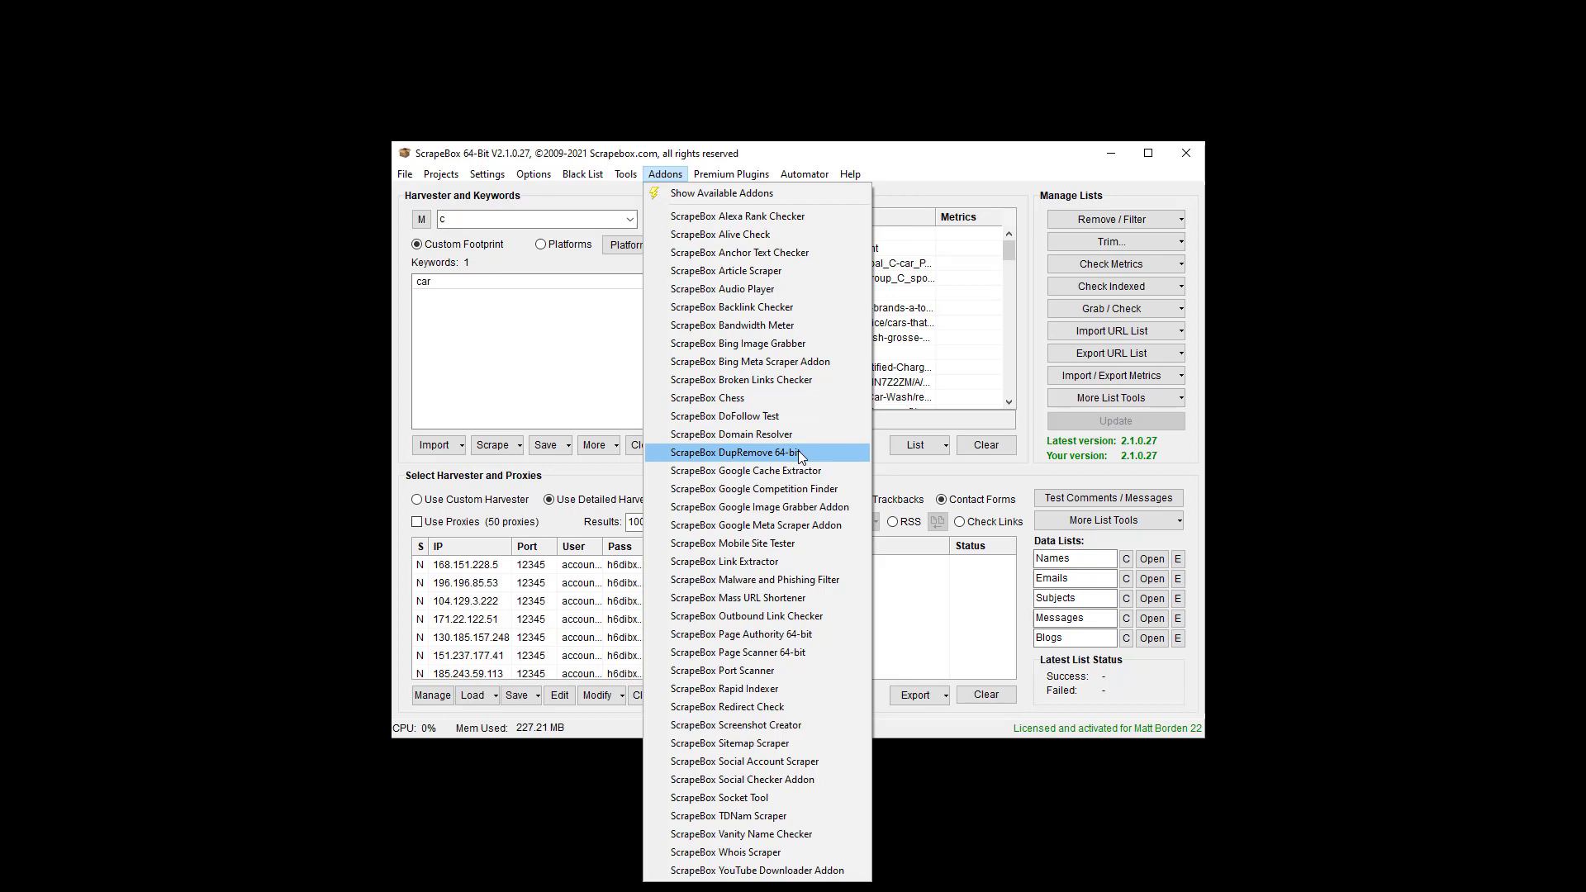
click(1037, 307)
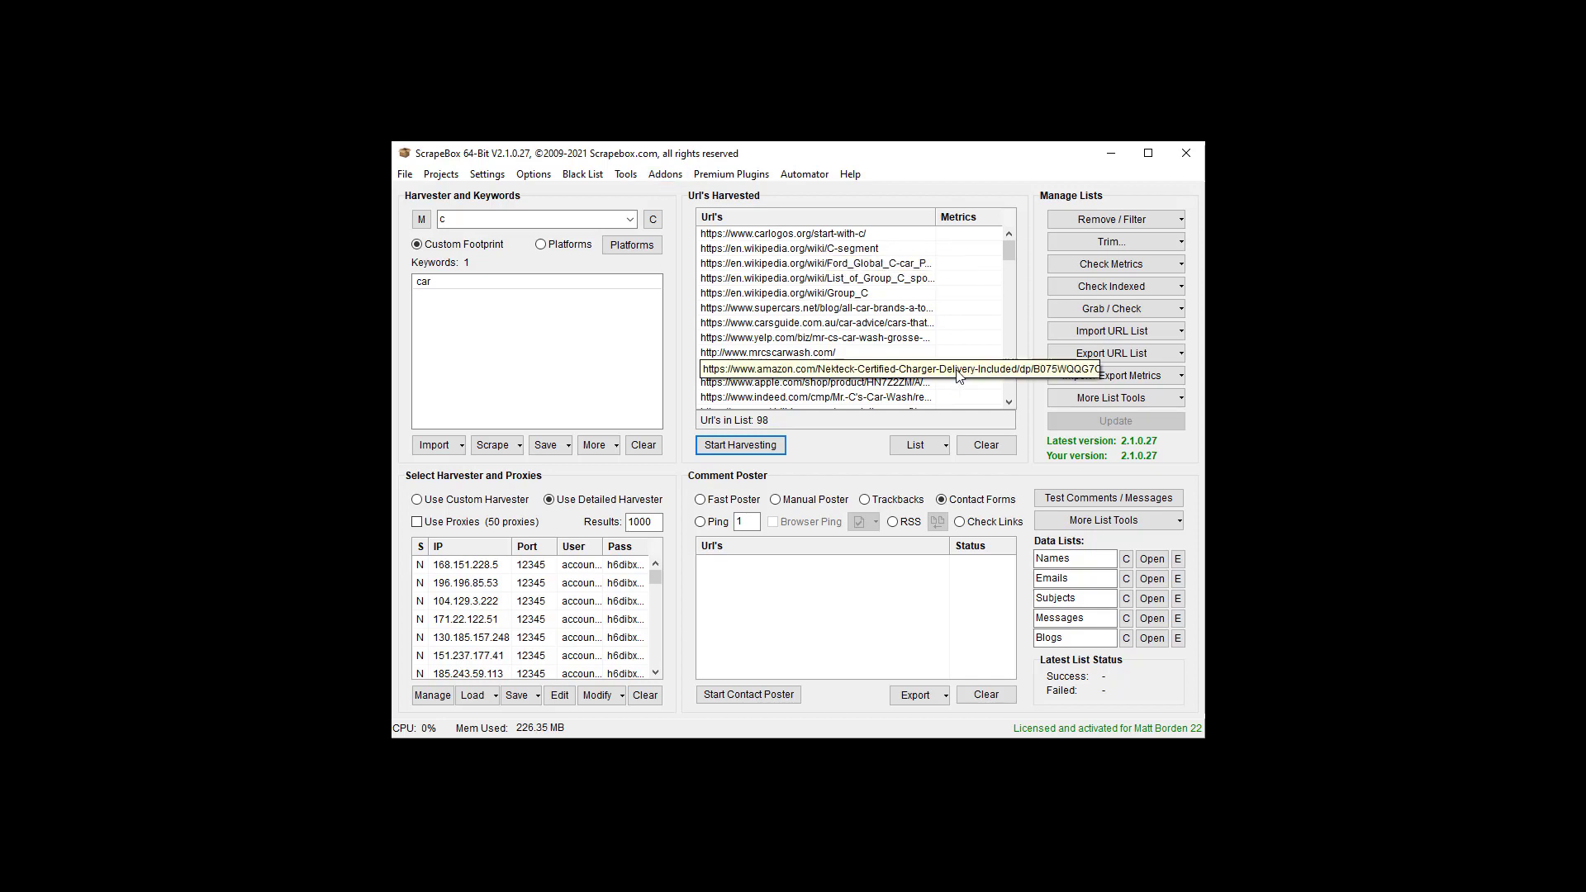
Export the harvested URLs with Export and Split as 'main split' files, 13 URLs per file.
click(1113, 353)
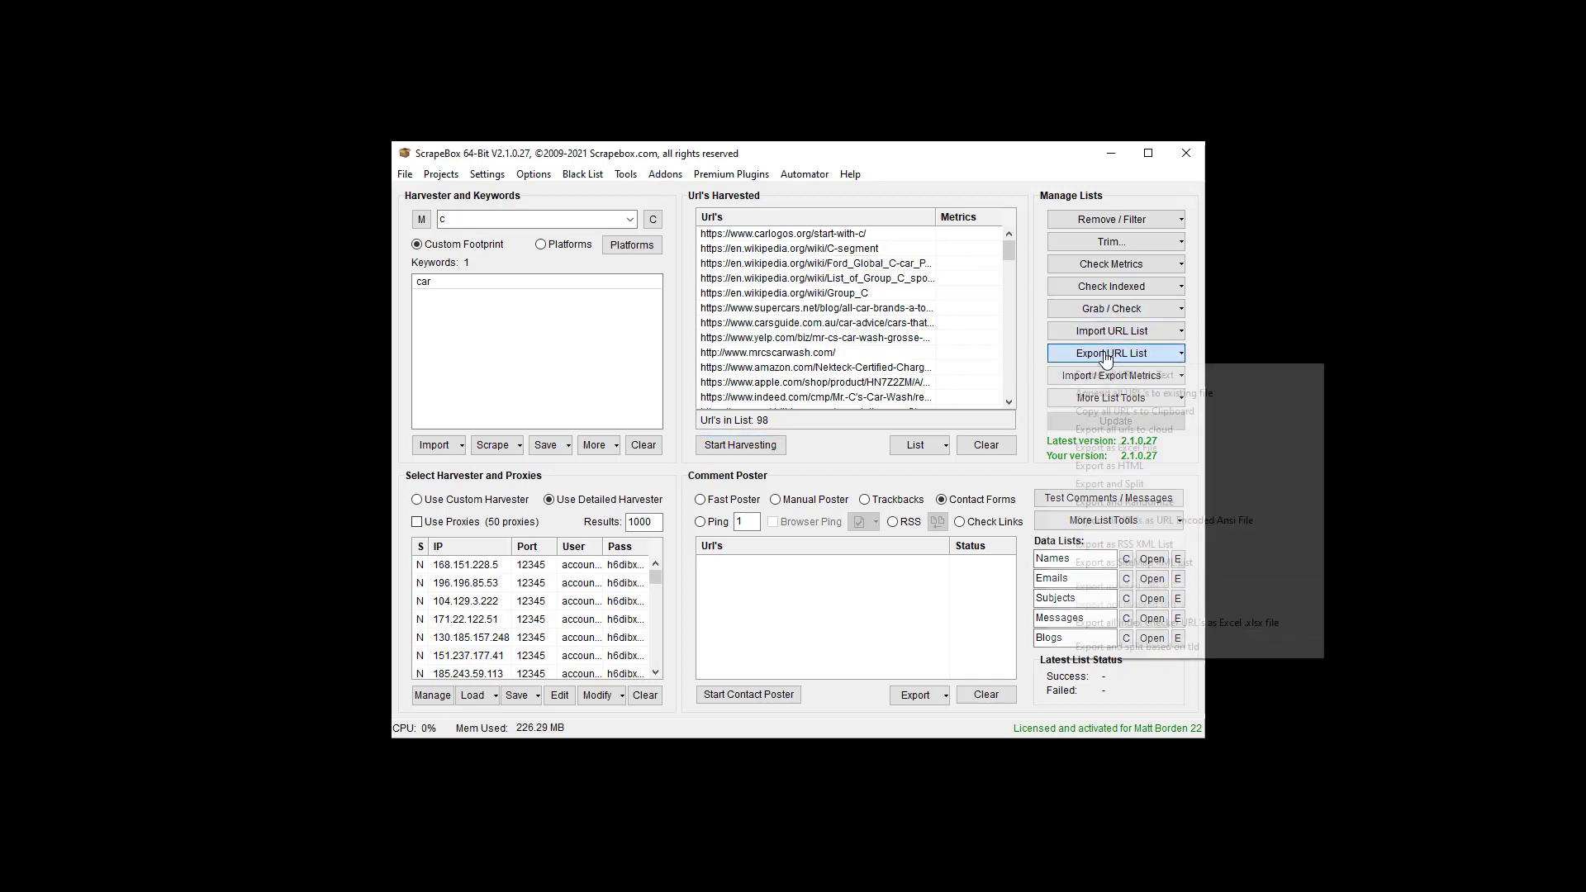
click(1112, 486)
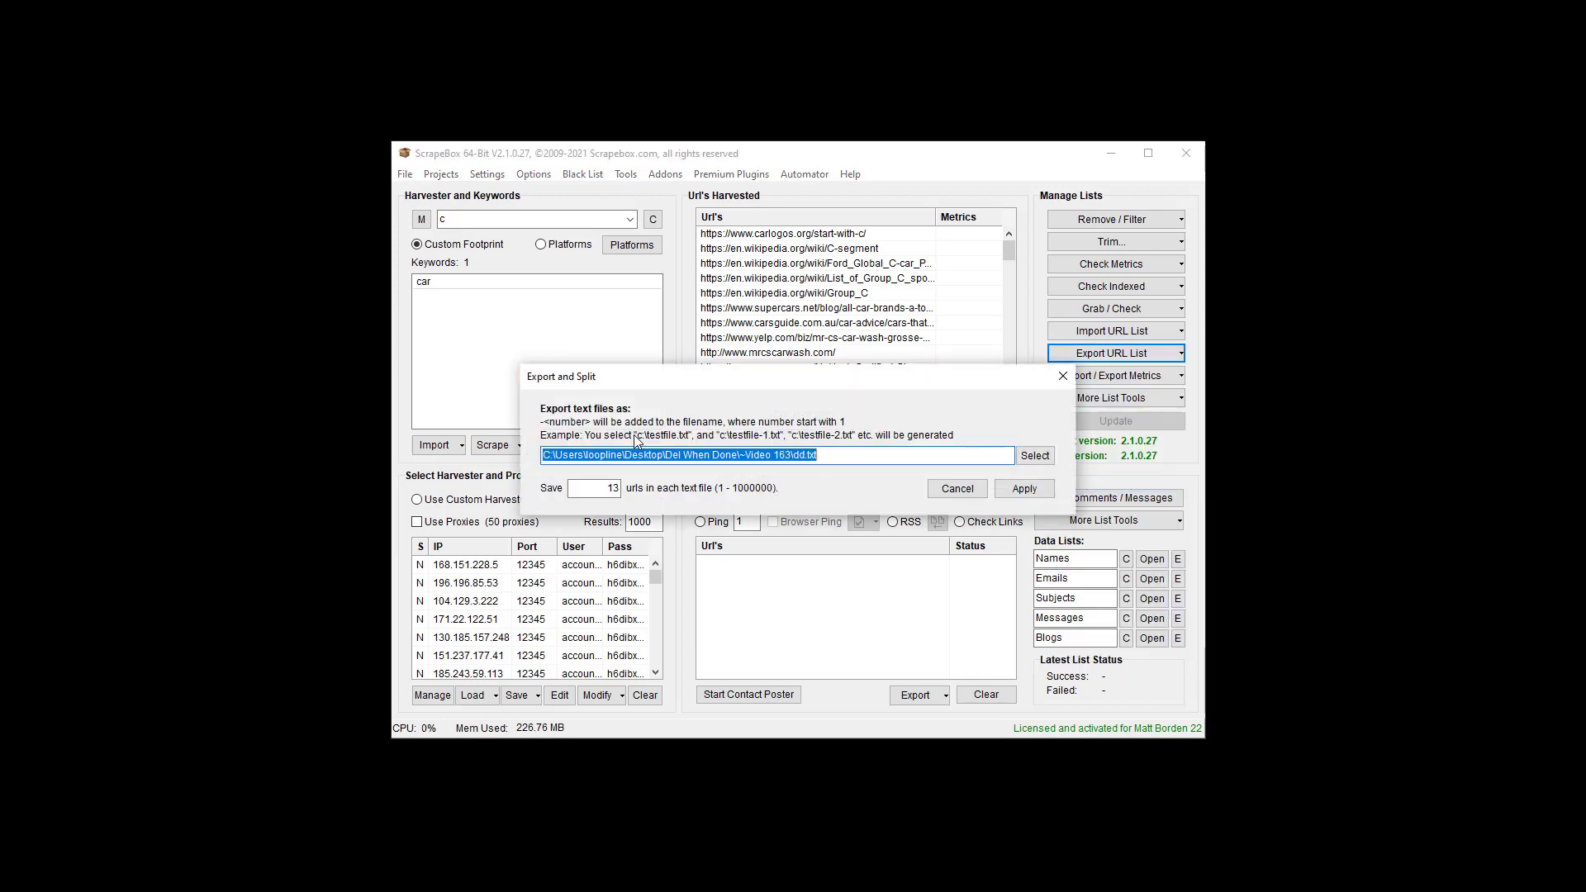
double_click(601, 488)
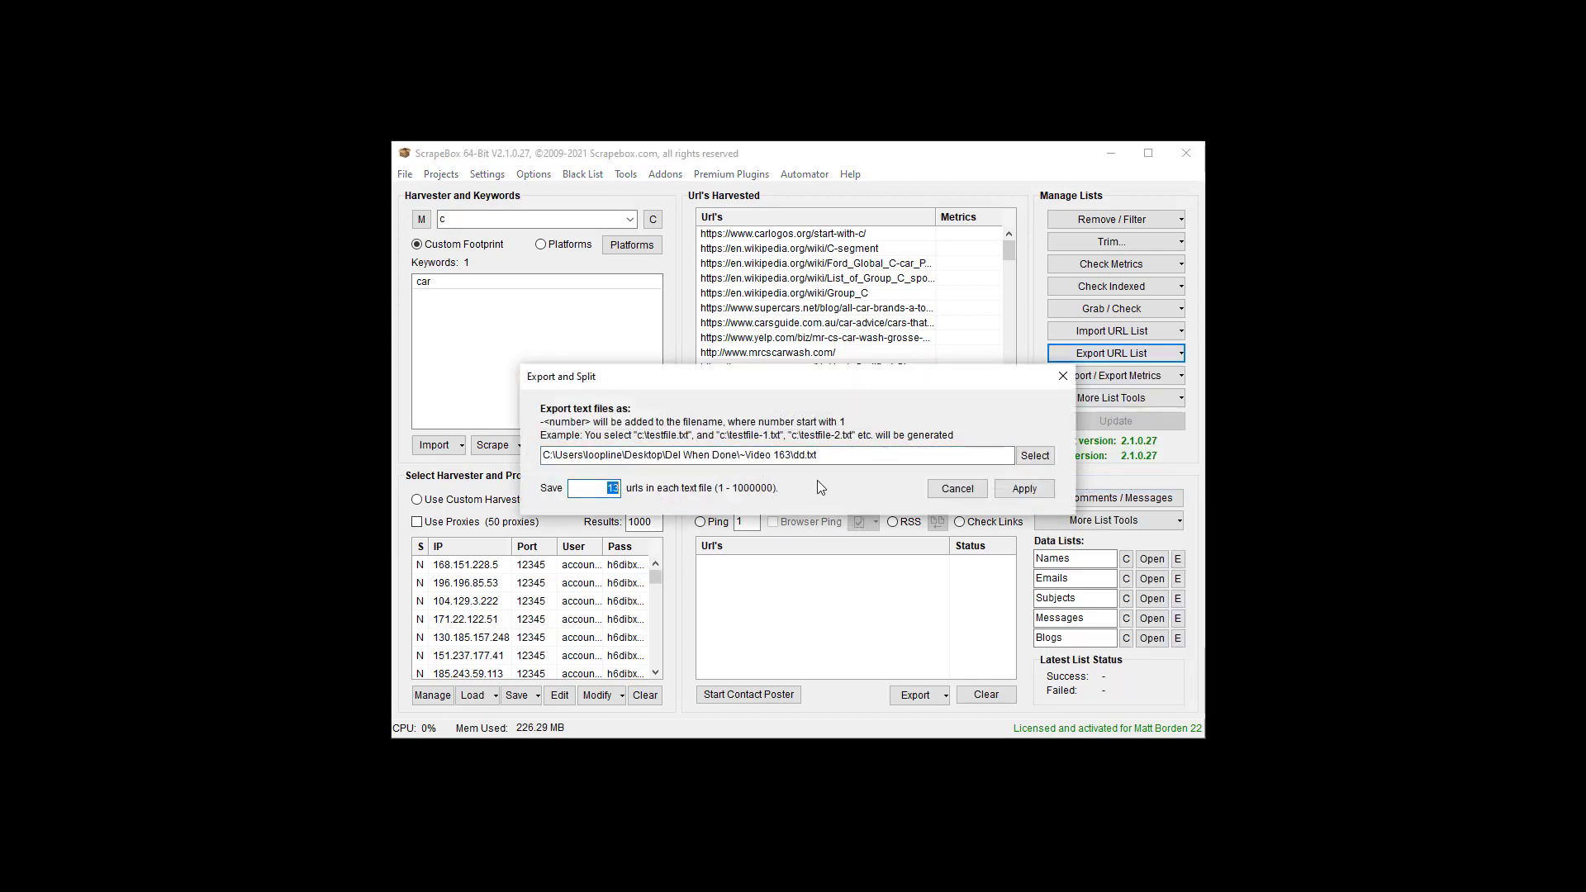
click(836, 454)
click(835, 454)
click(807, 454)
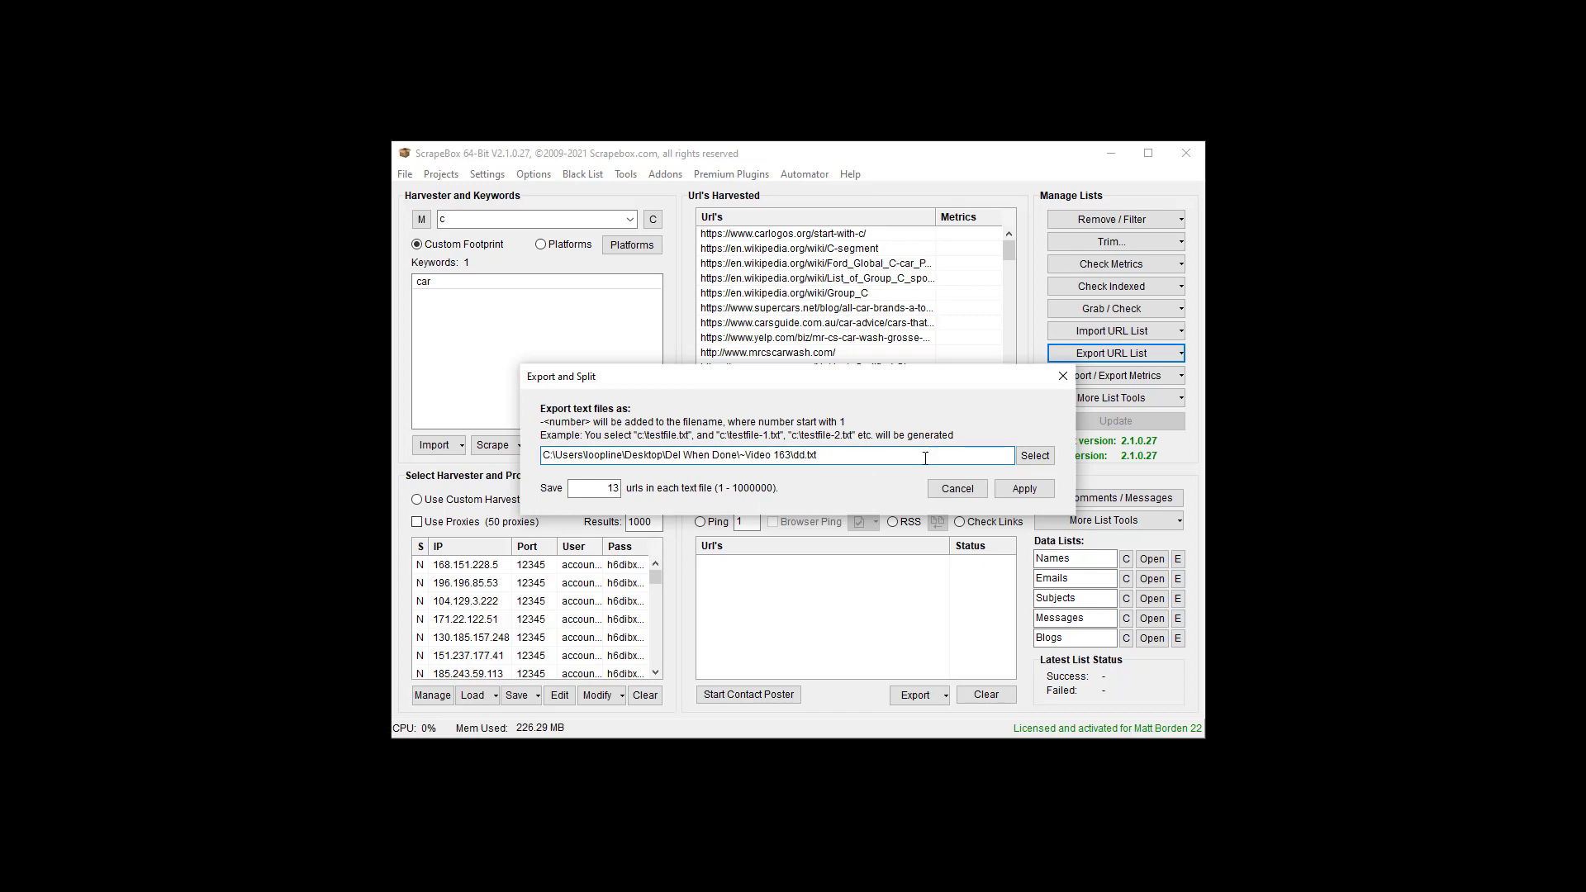
click(1034, 455)
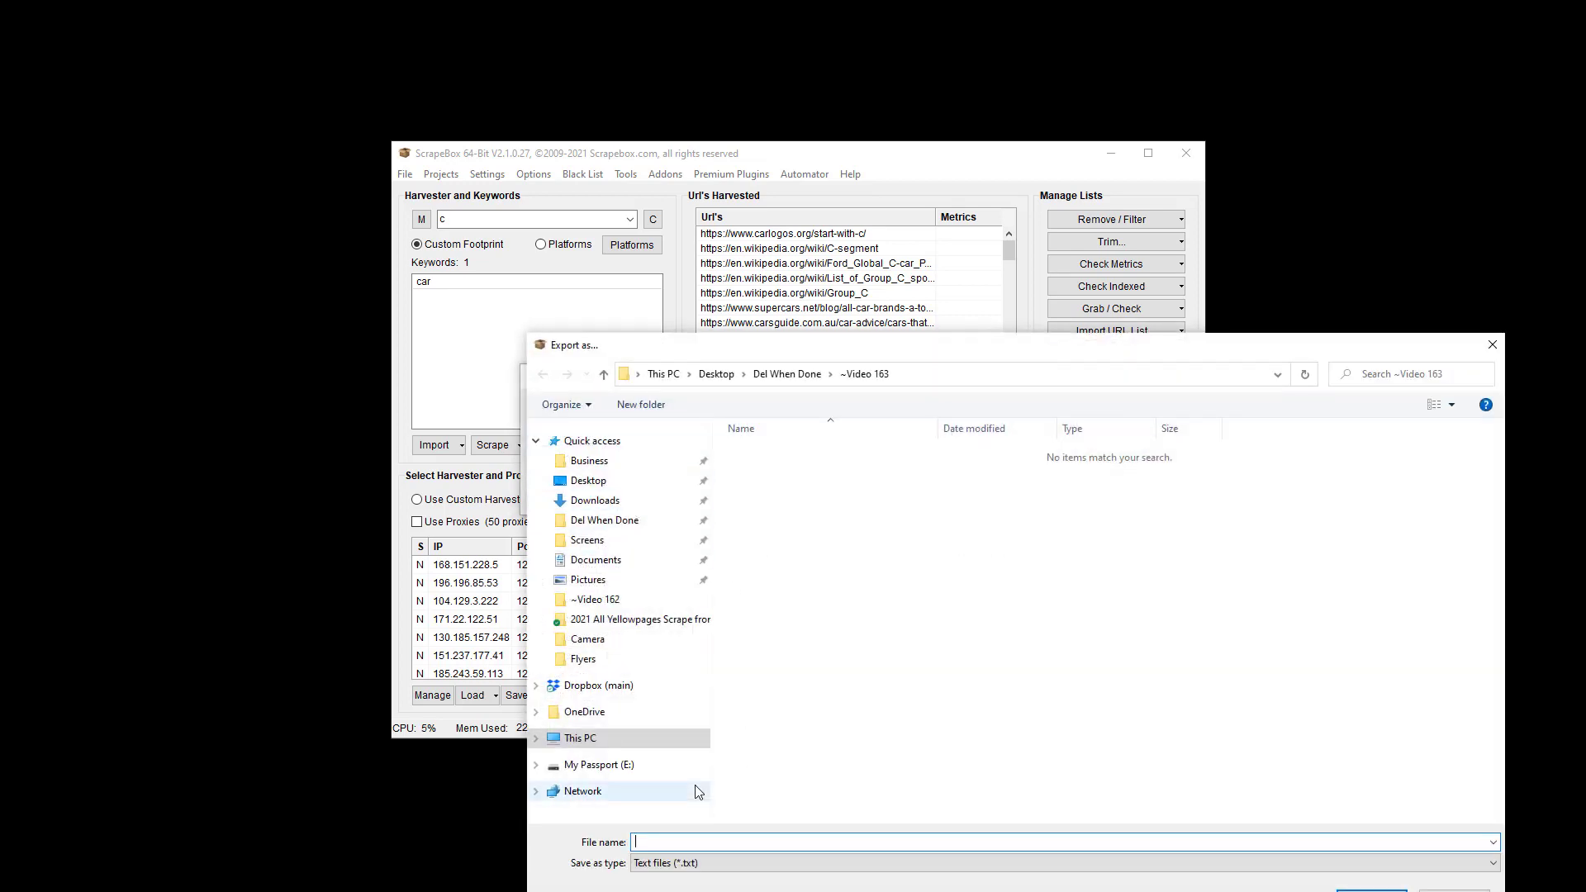
text(main split)
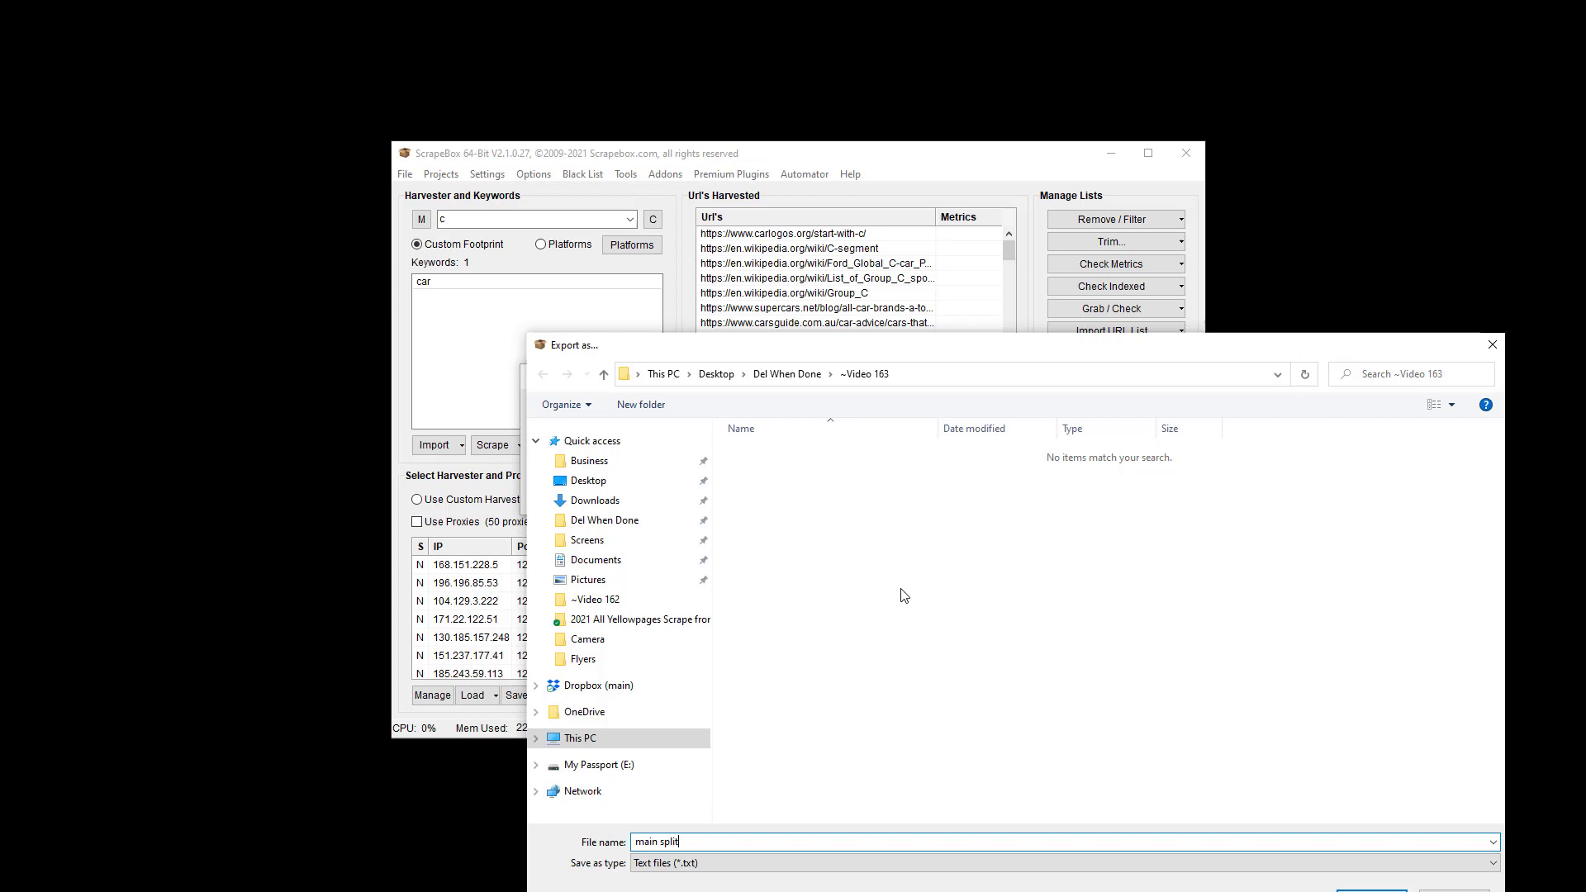
key(Return)
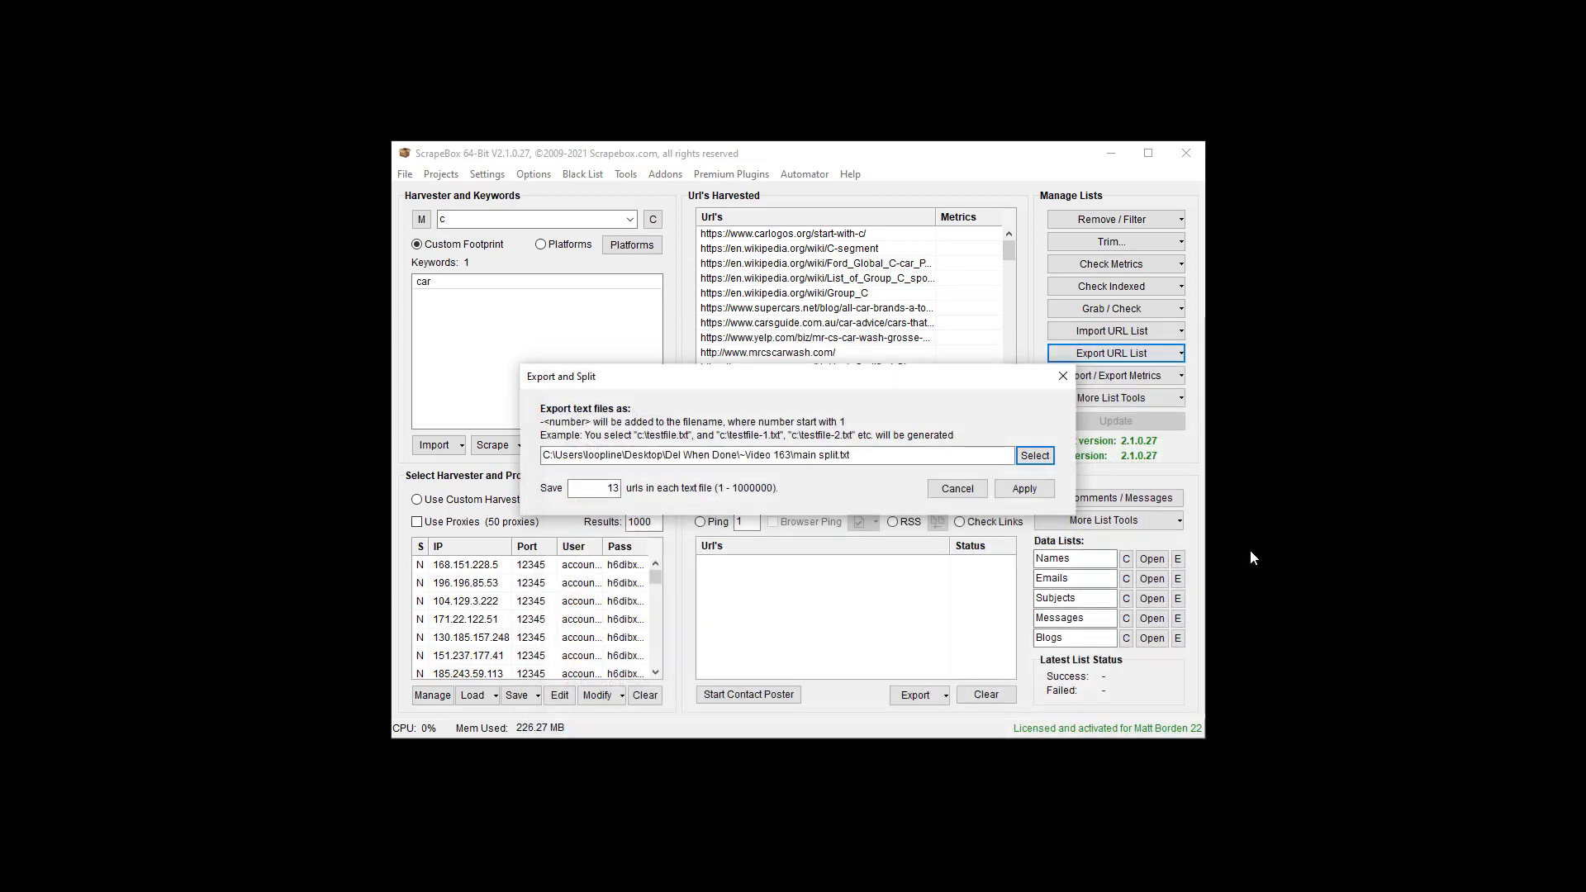
drag(574, 506, 690, 504)
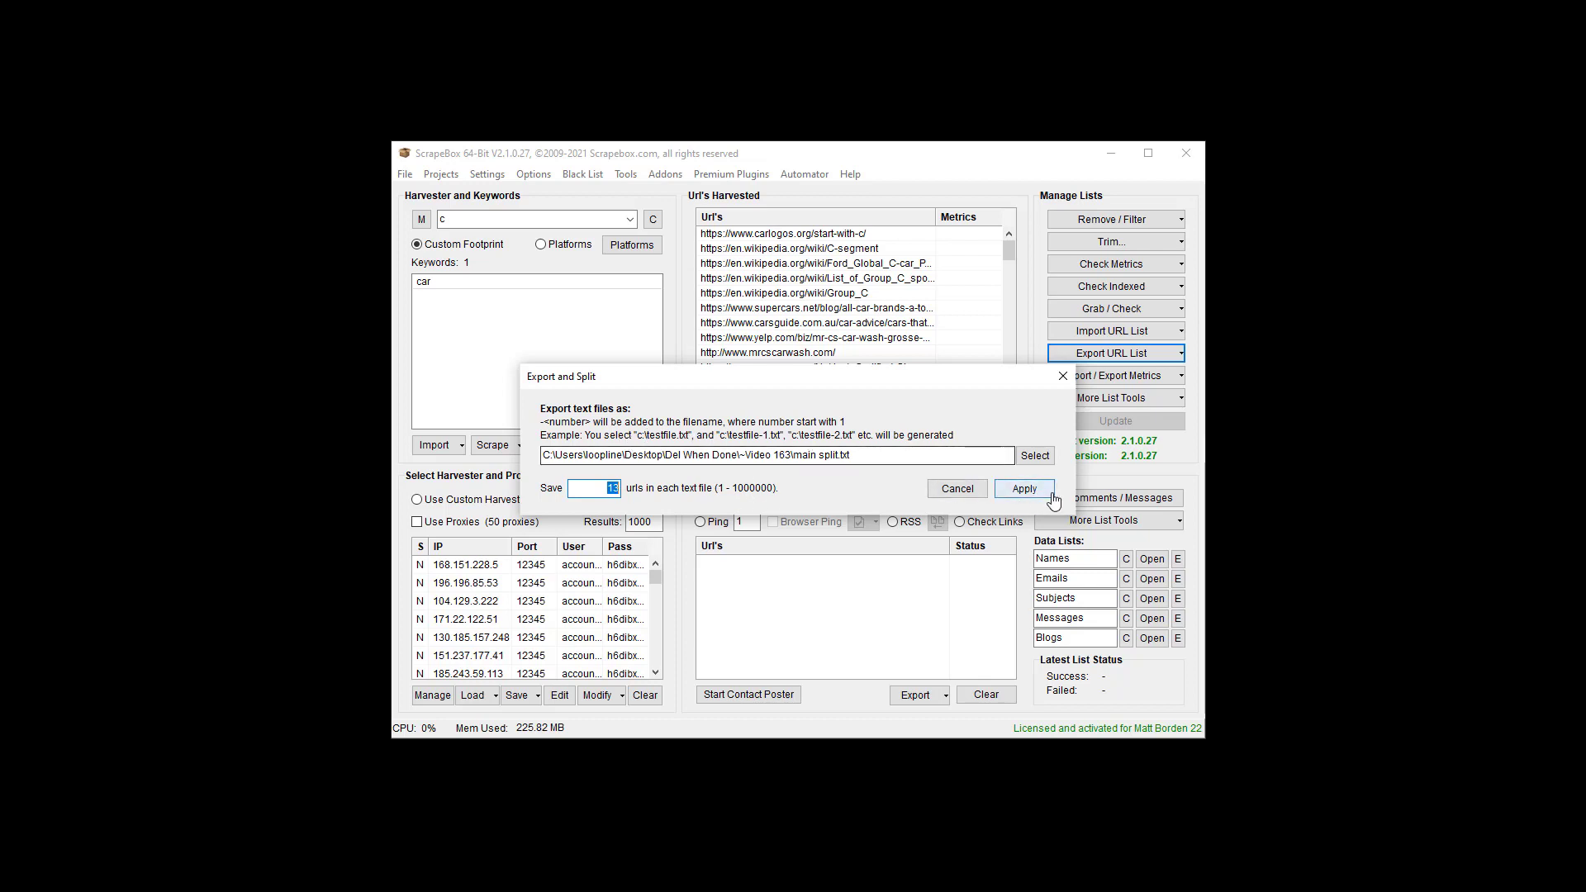
click(1025, 489)
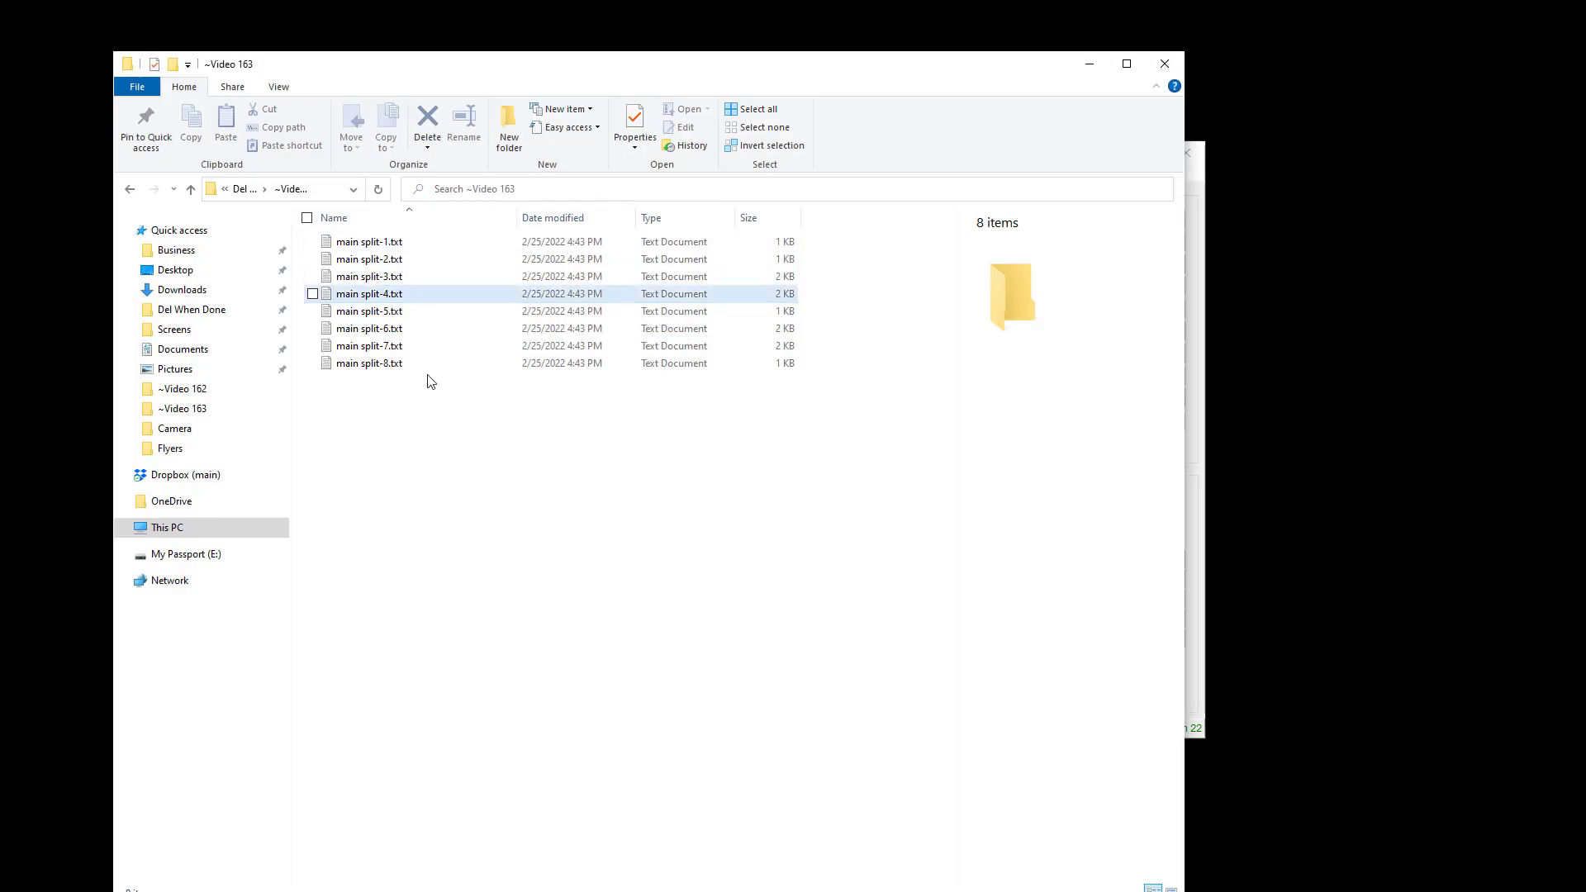
Check main split-1.txt and main split-2.txt in Notepad, 13 URLs each, then close them.
double_click(402, 241)
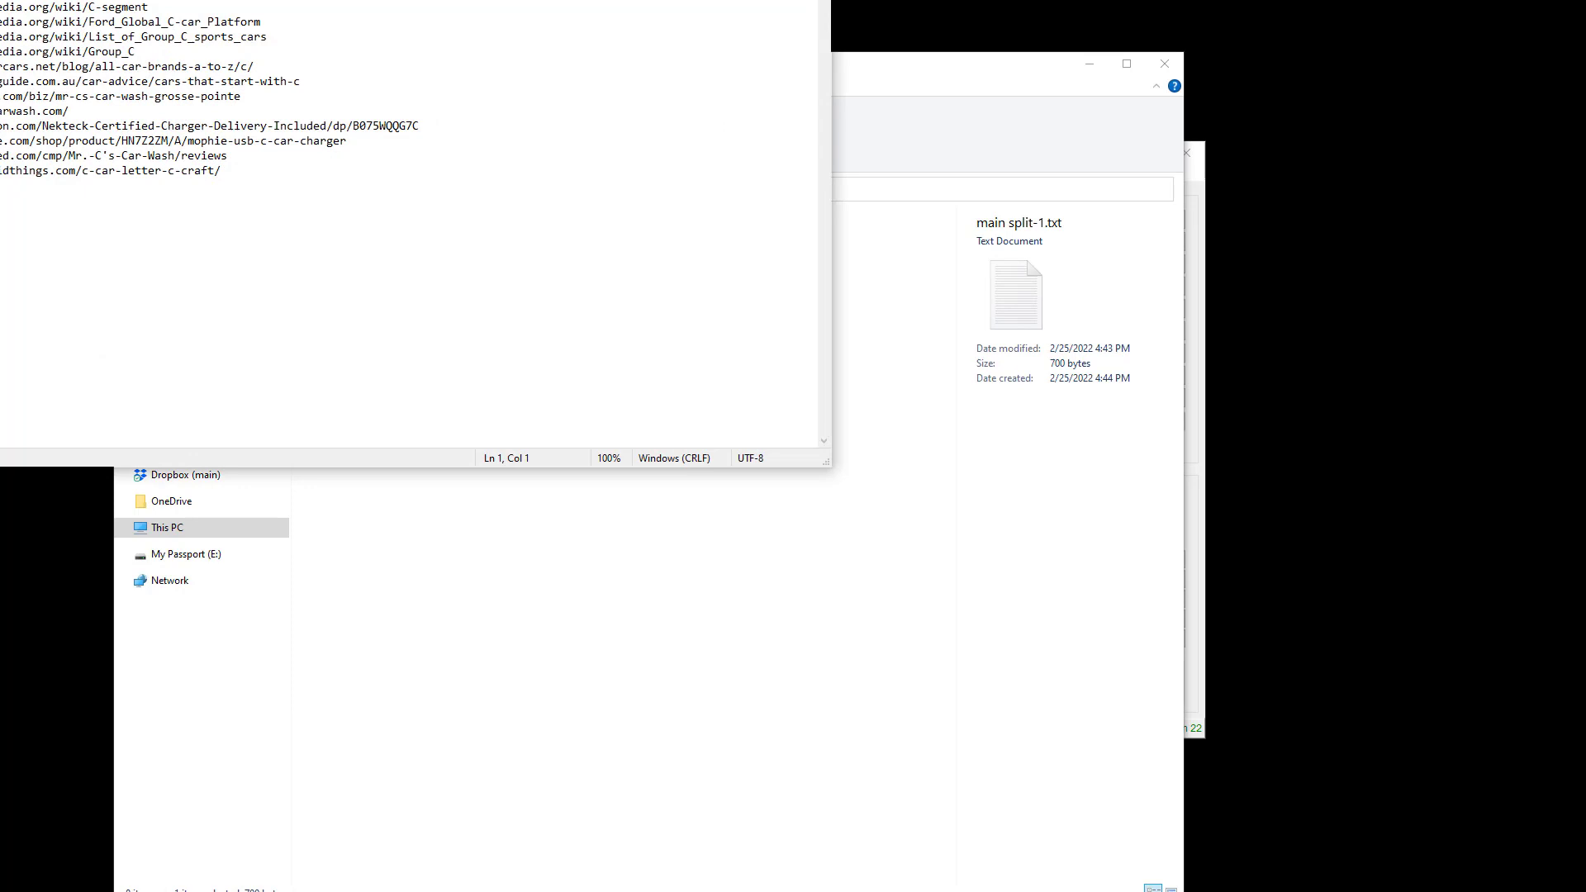
drag(496, 0, 659, 35)
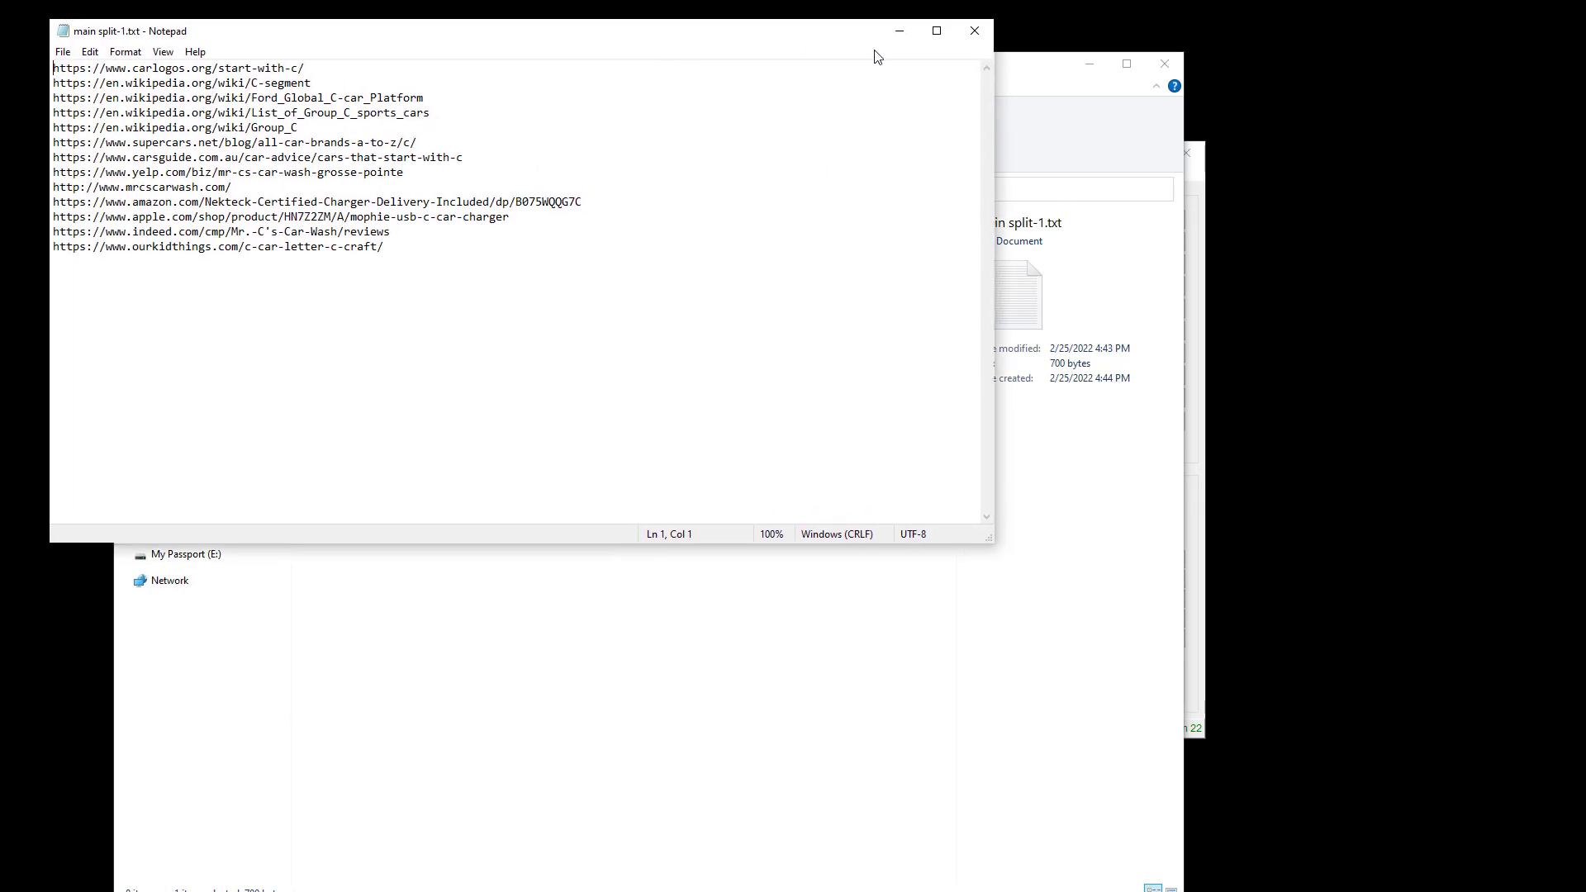
click(975, 28)
double_click(361, 259)
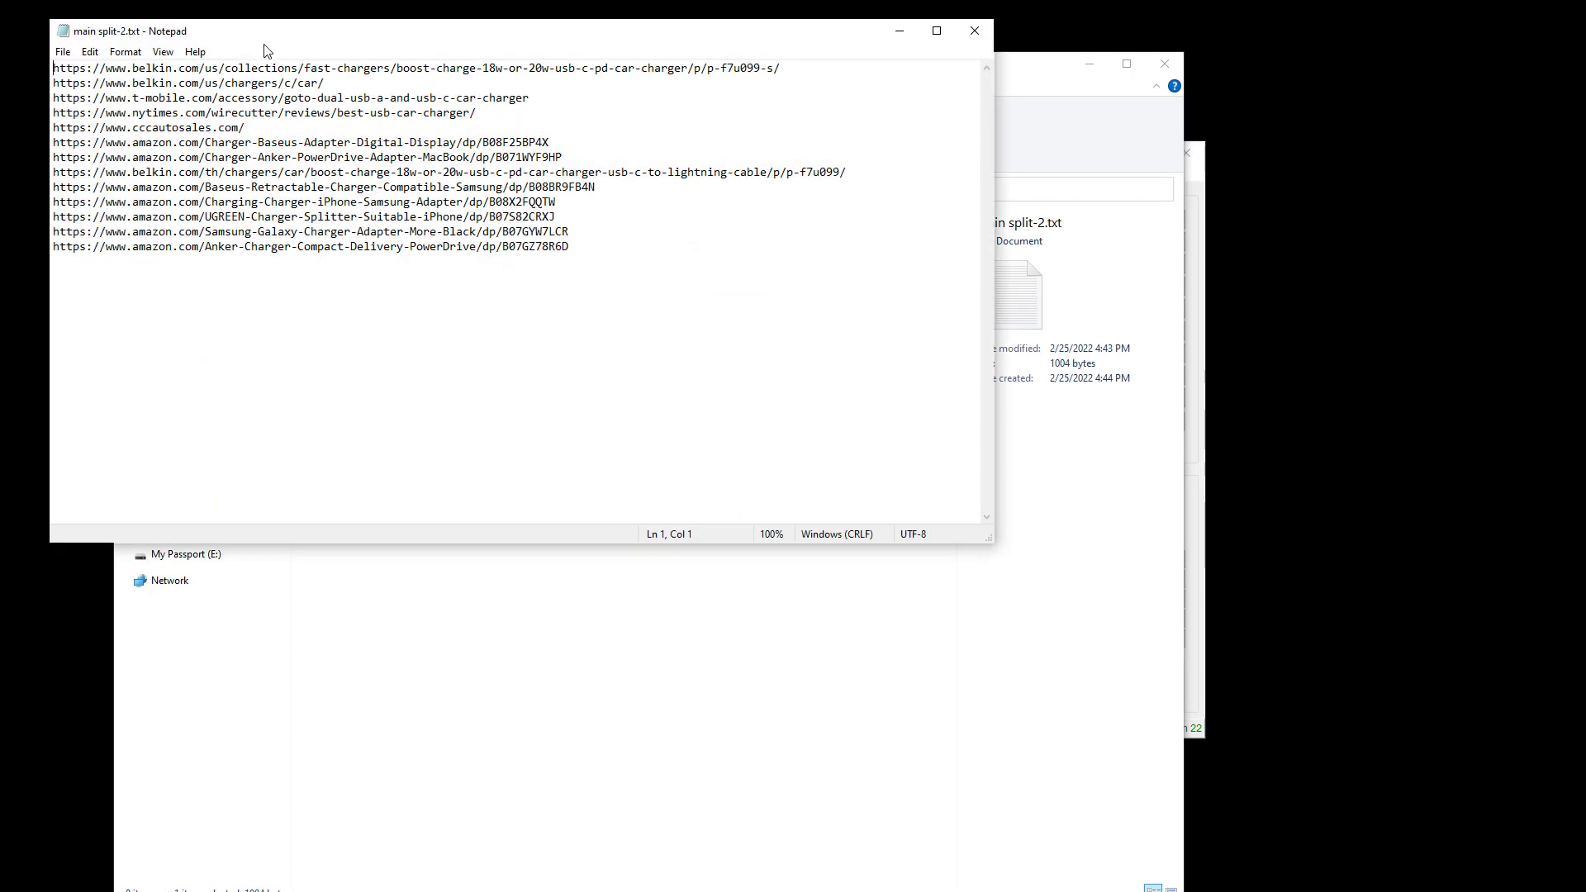
drag(267, 40, 322, 66)
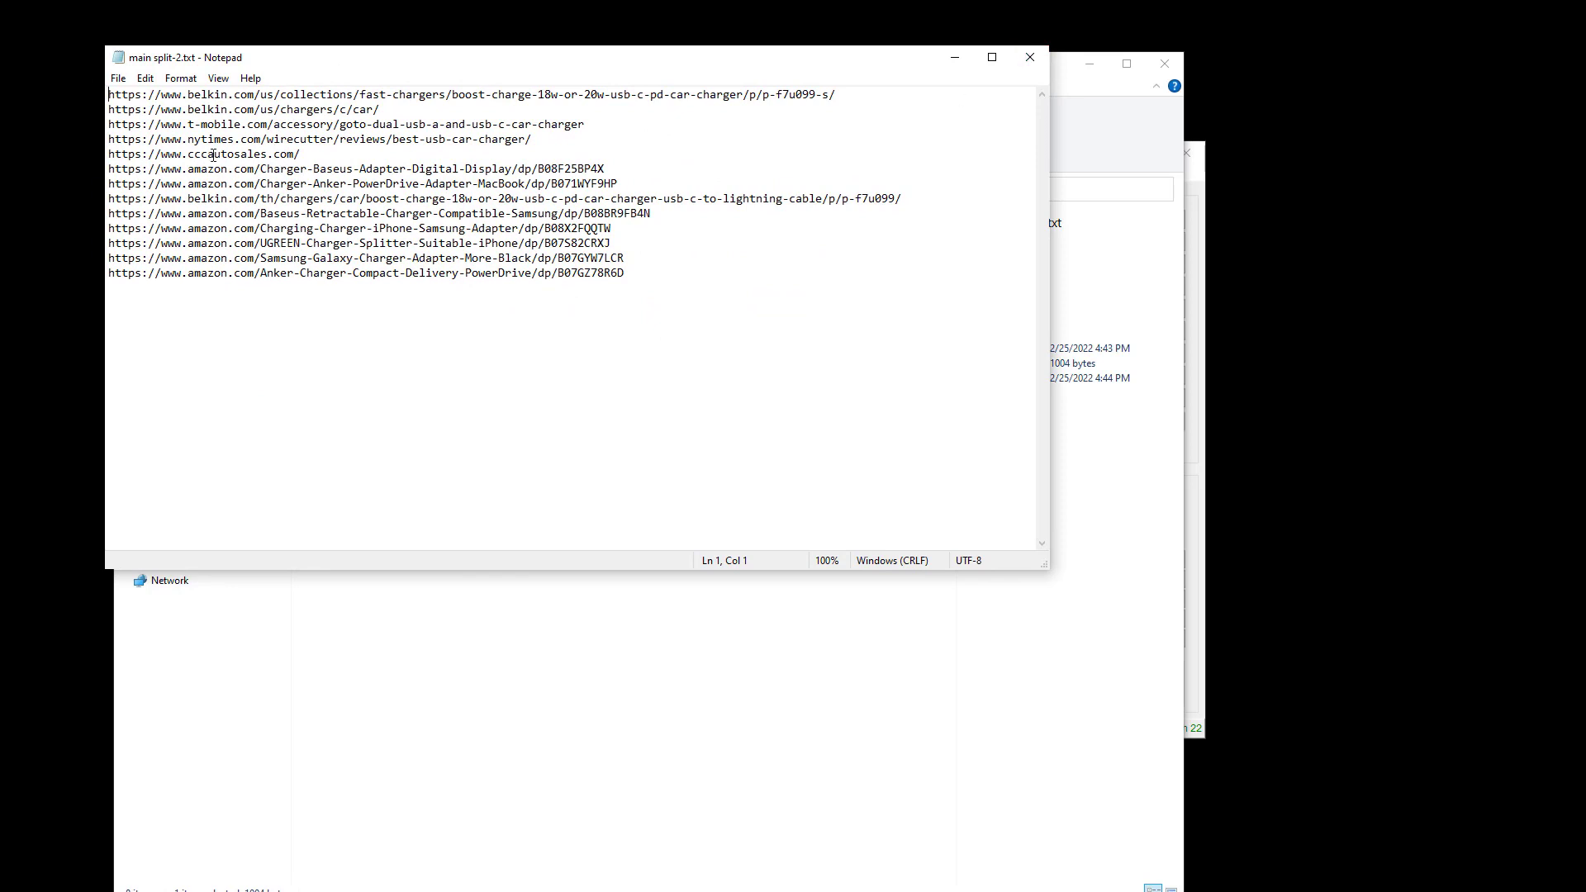
click(1031, 57)
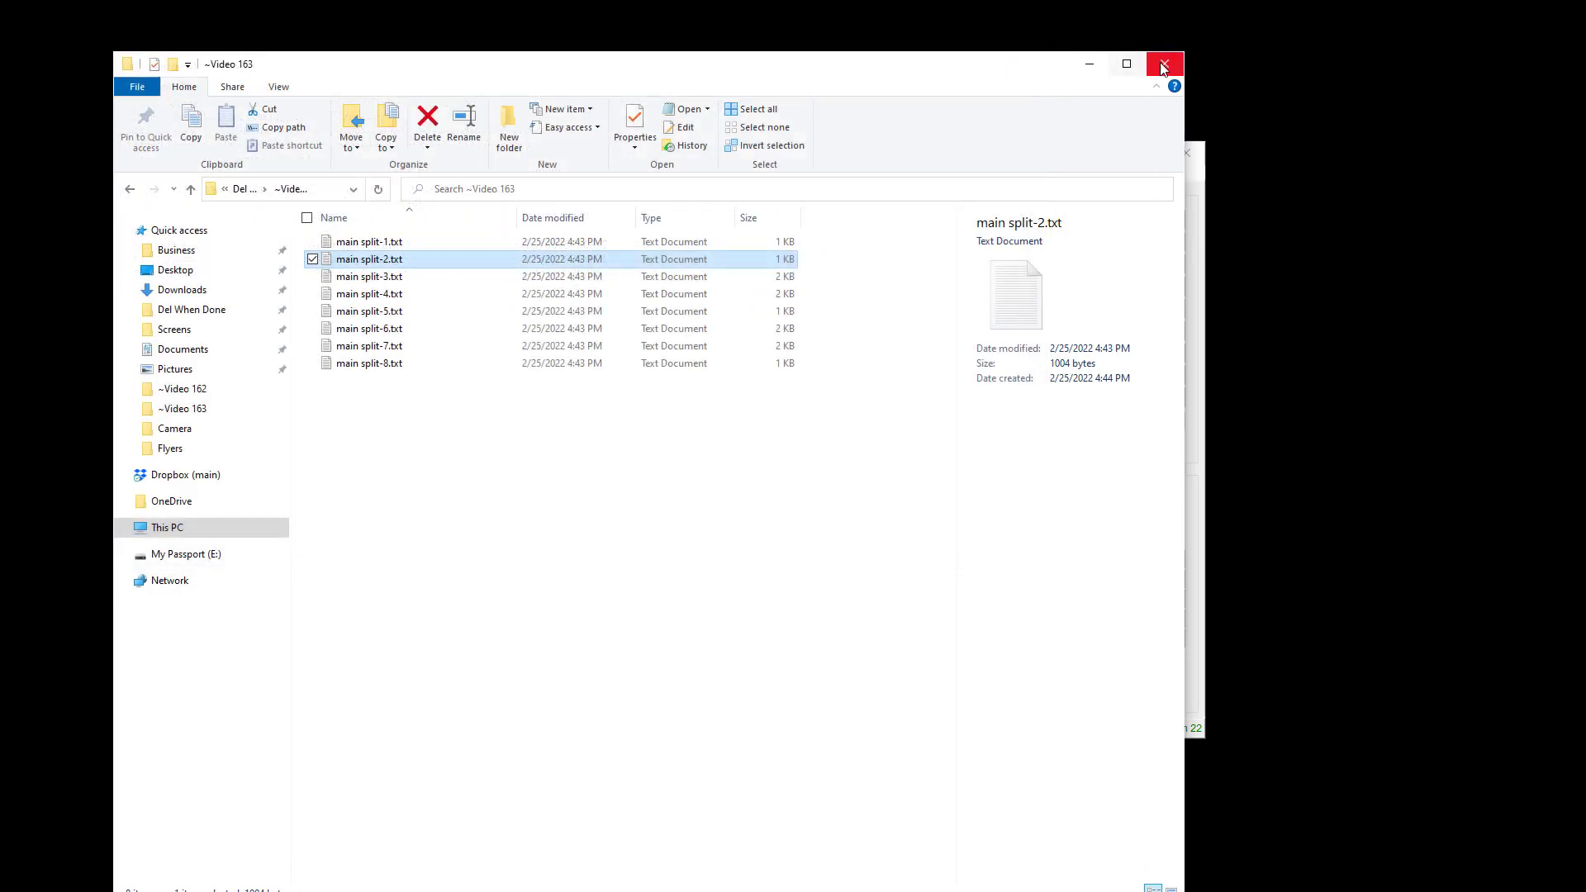
Return to ScrapeBox, review the installed 64-bit addons, then launch ScrapeBox DupRemove 64-bit.
click(1100, 70)
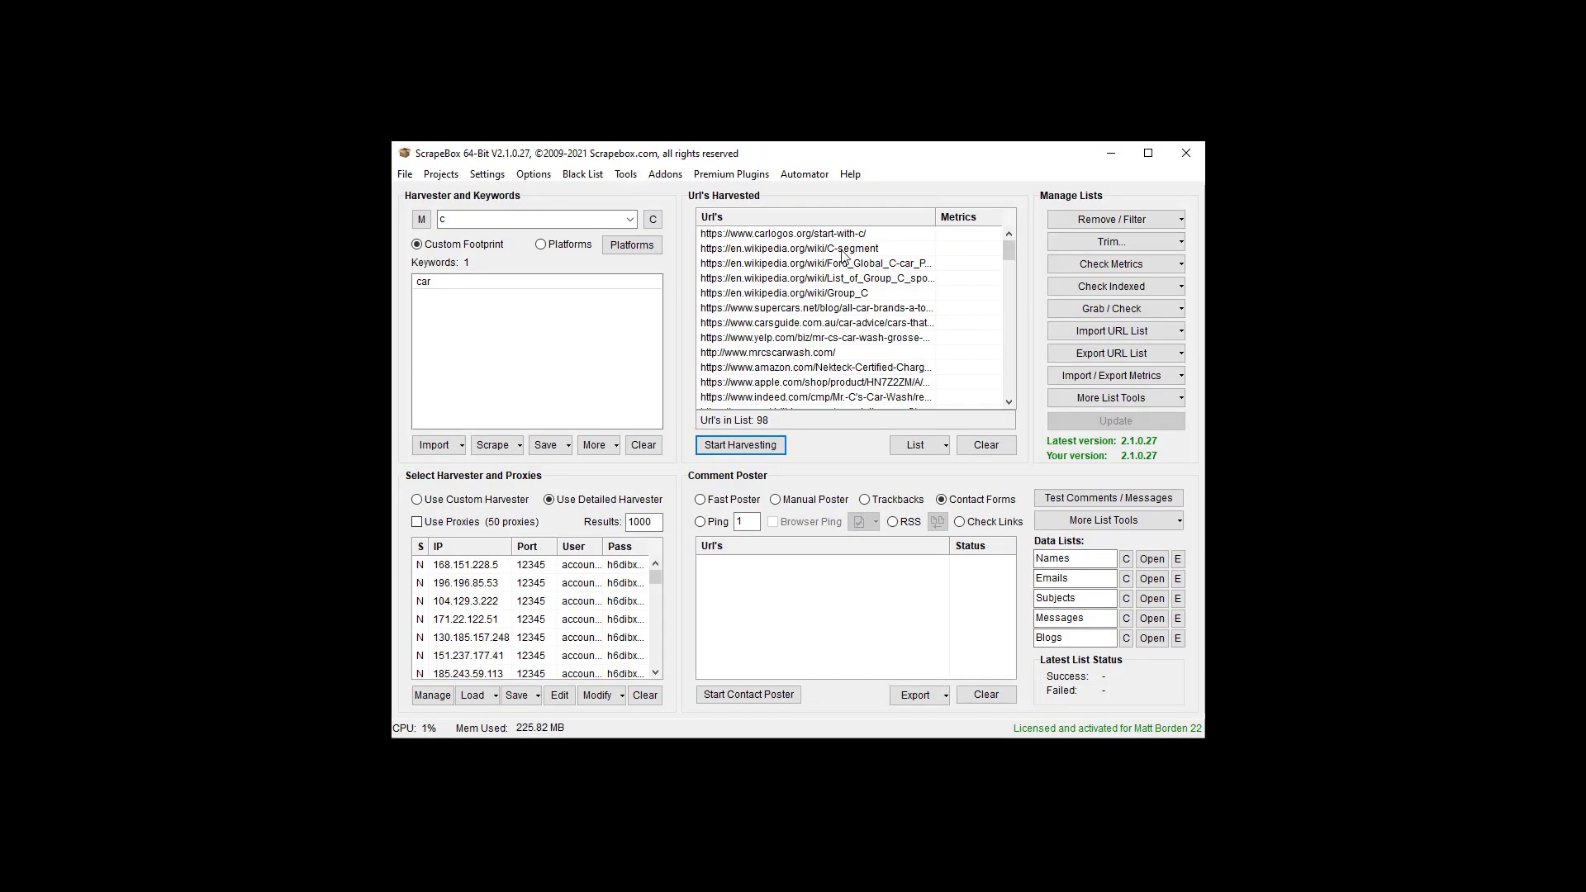
click(668, 176)
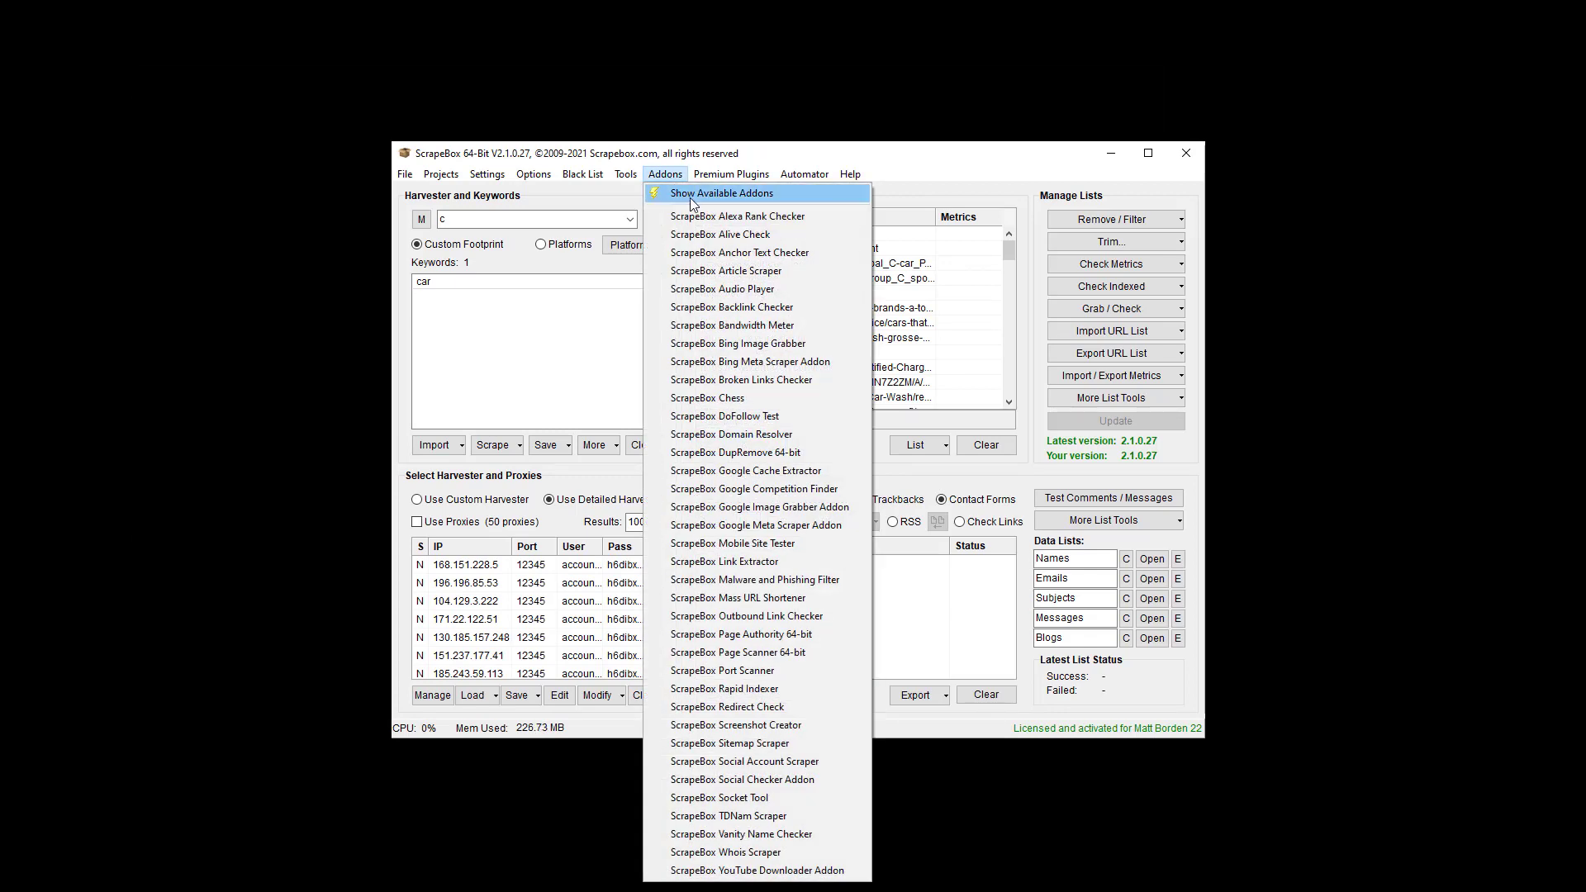
click(693, 195)
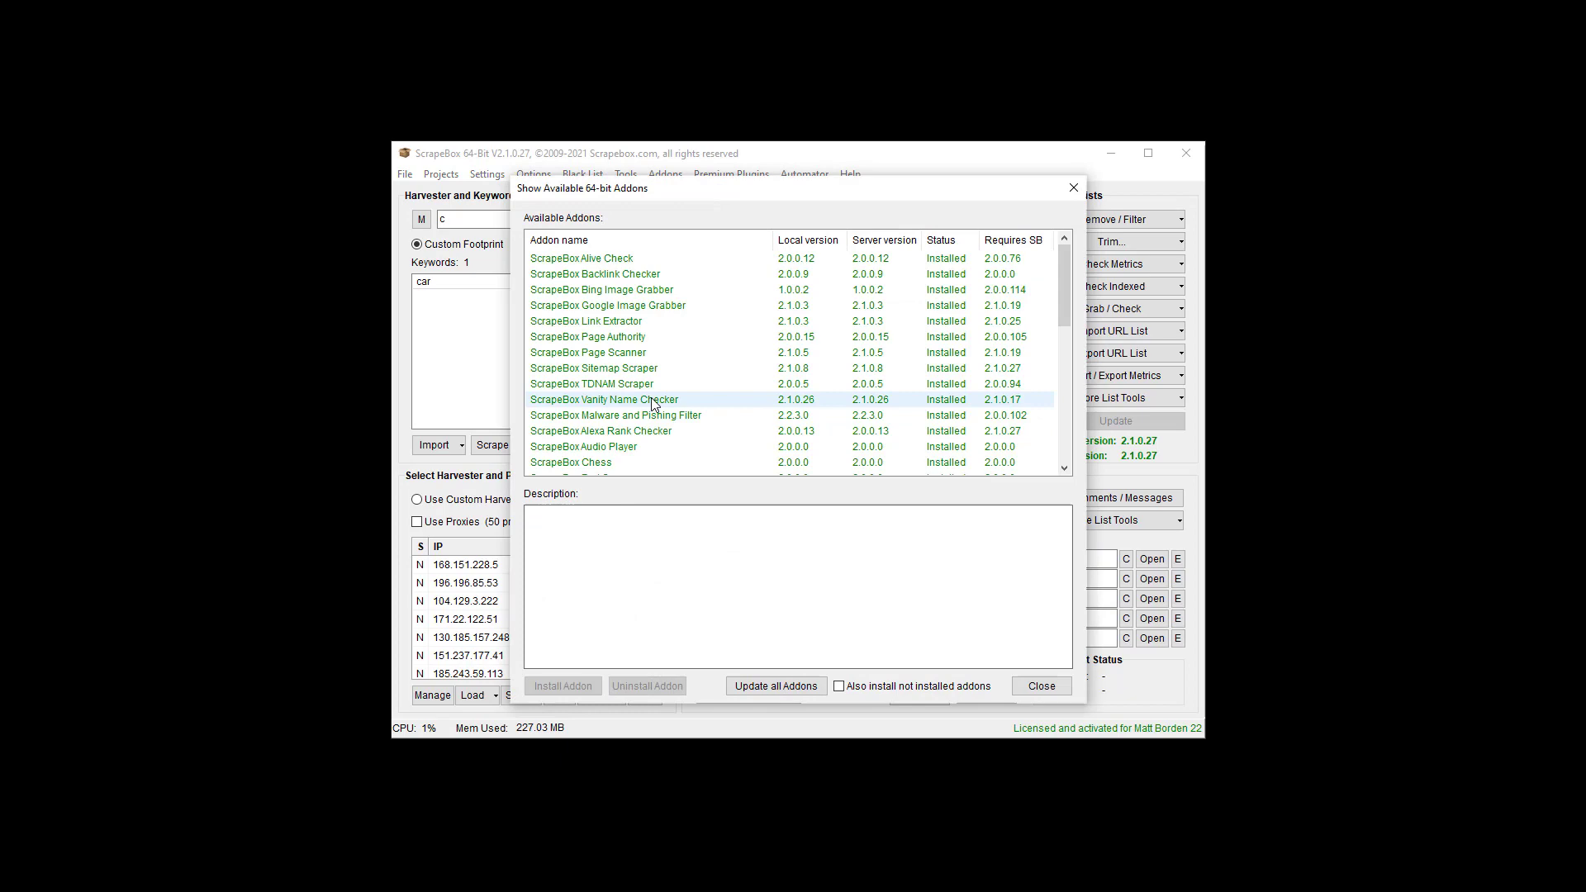
click(1063, 687)
click(671, 176)
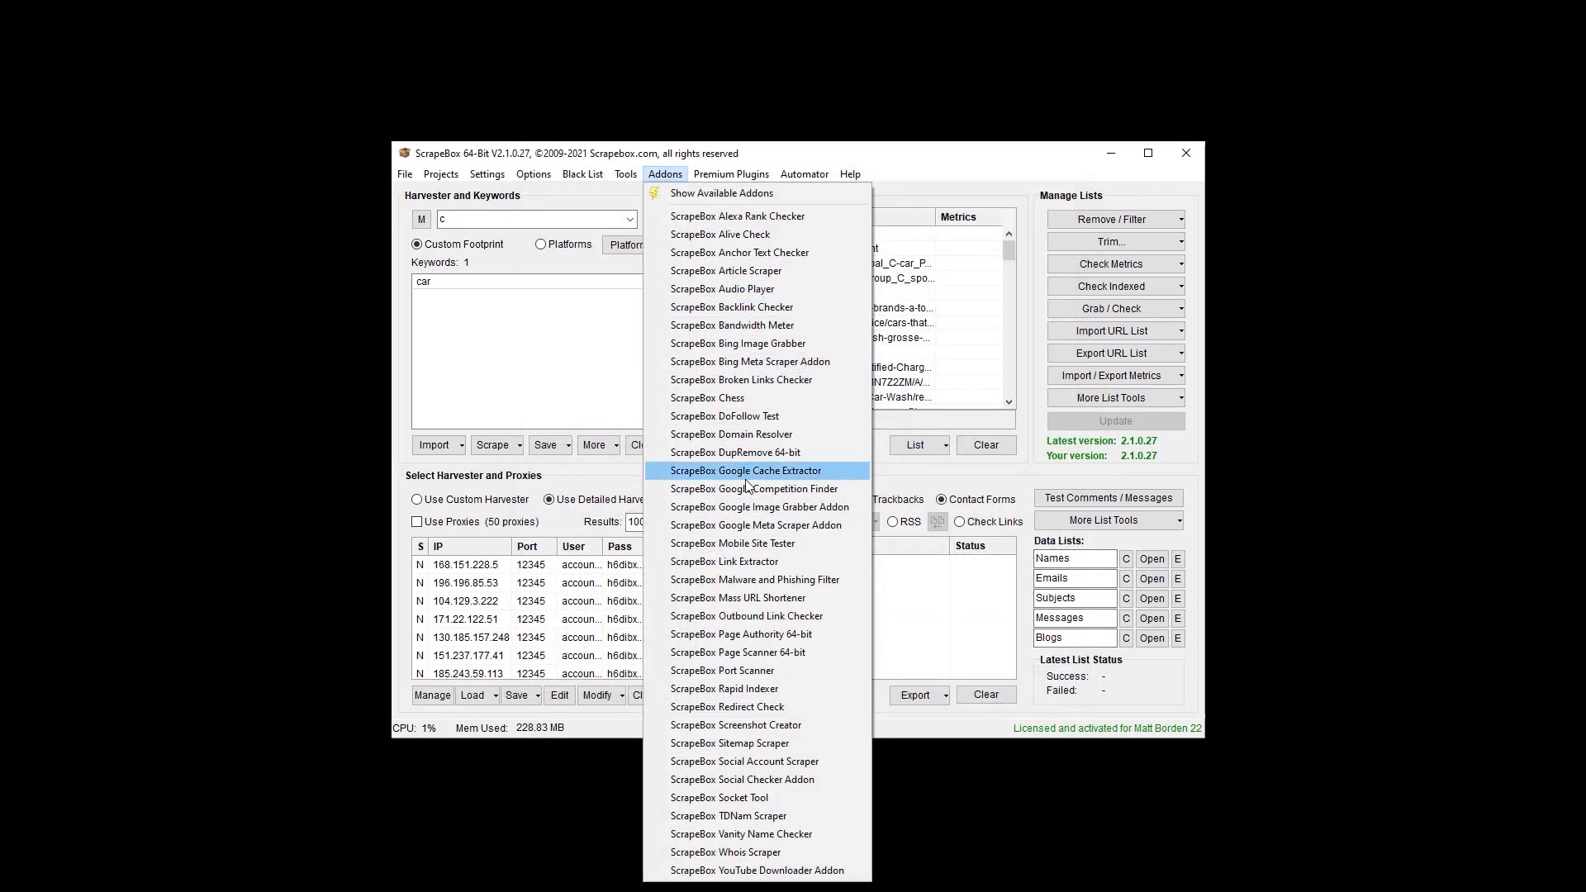
click(752, 455)
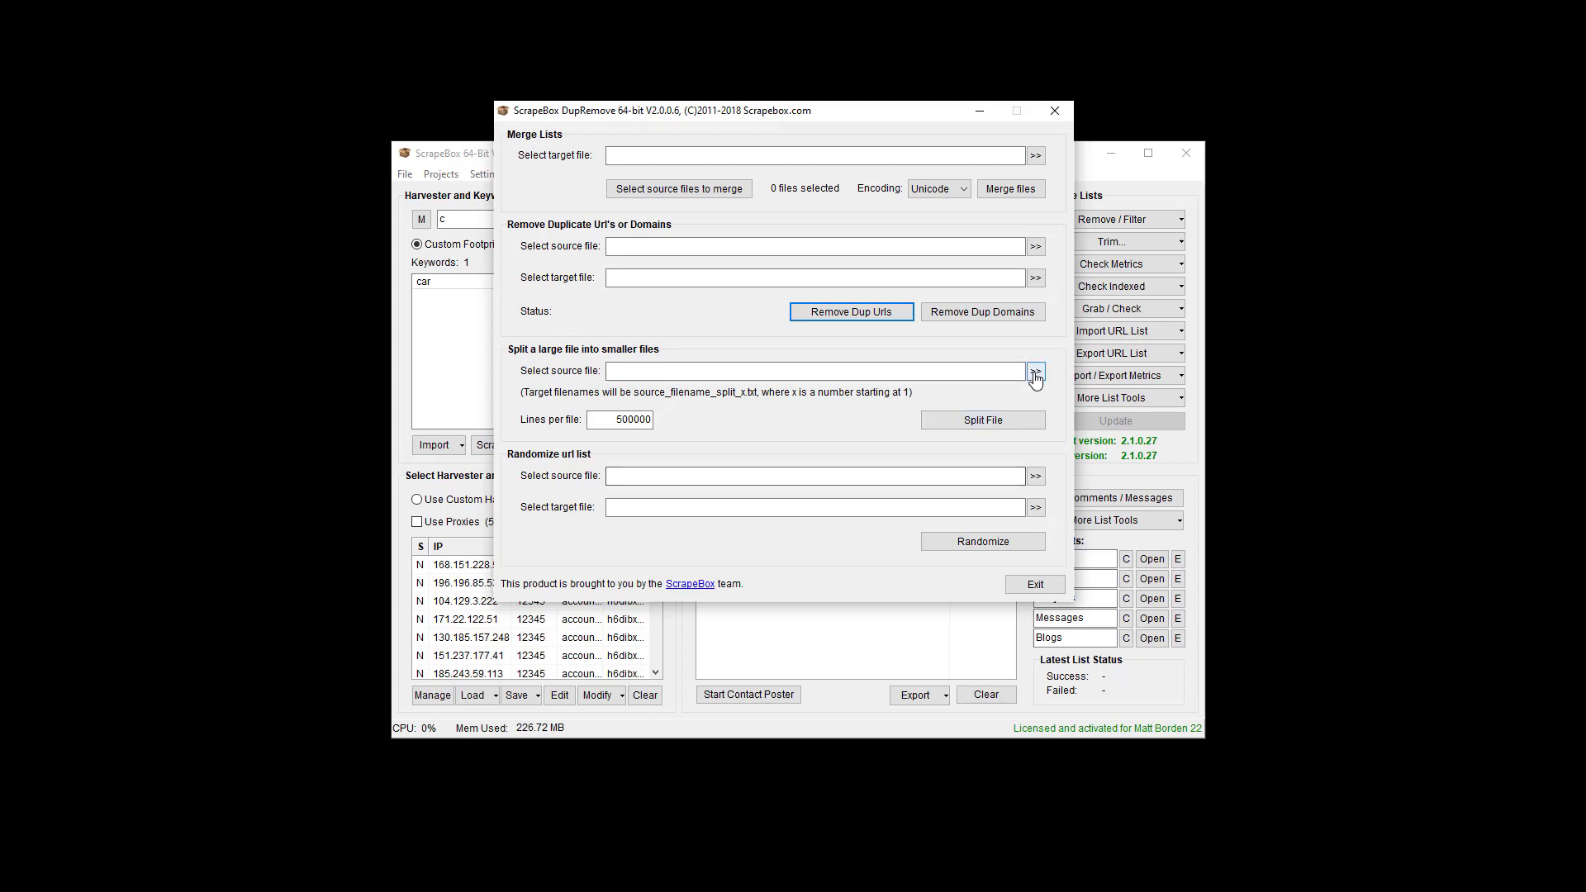
Split large list.txt into files of 100000 lines each with DupRemove's Split File.
drag(887, 134, 440, 135)
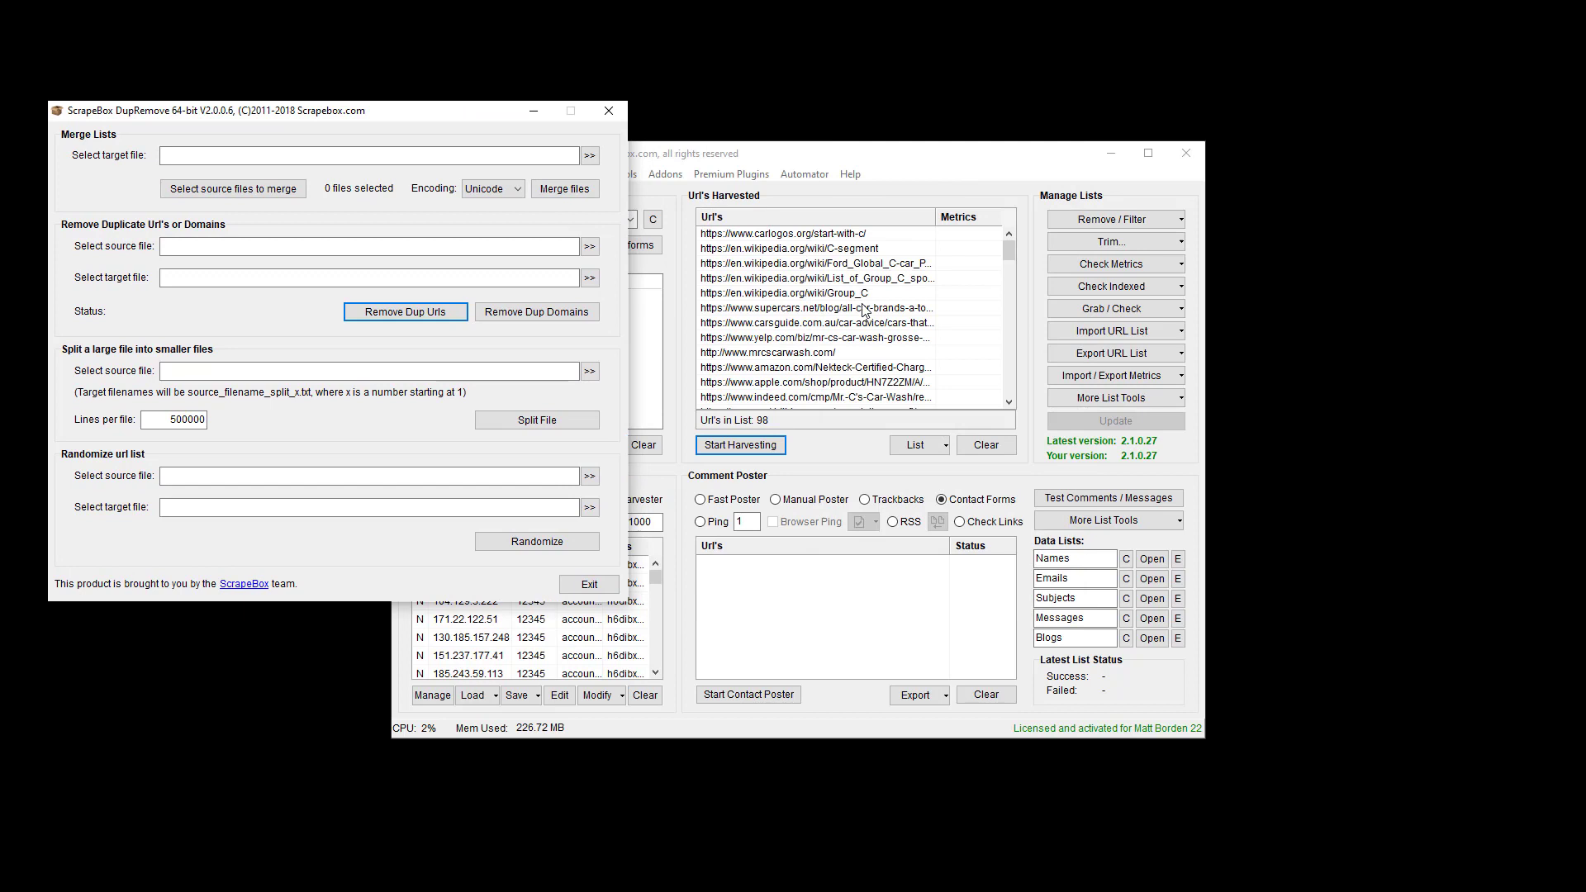
drag(474, 114, 846, 116)
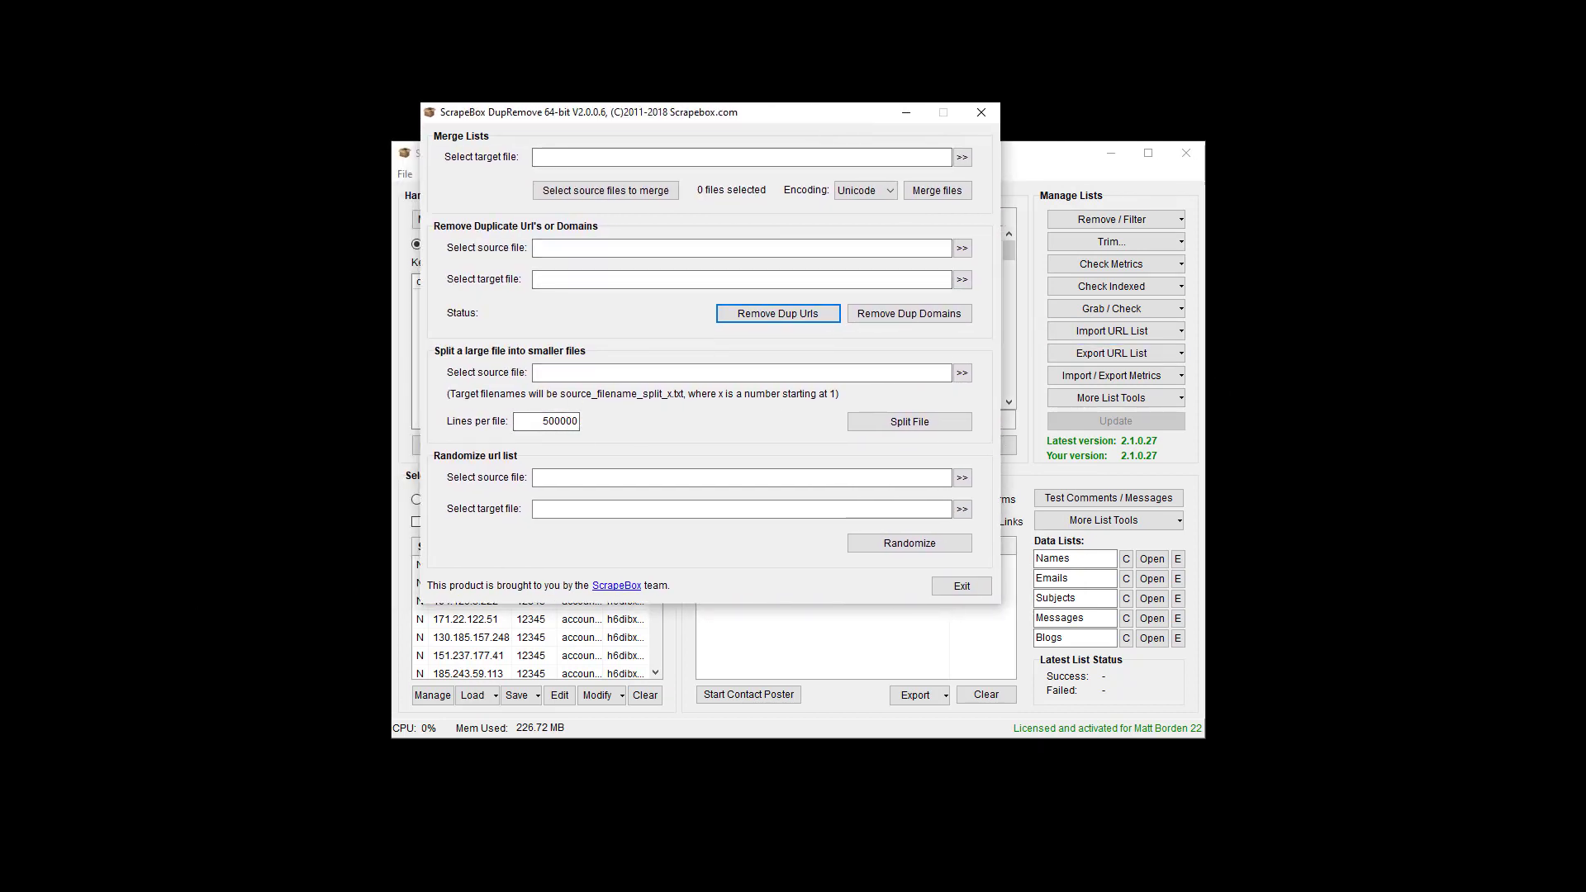
drag(846, 114, 920, 112)
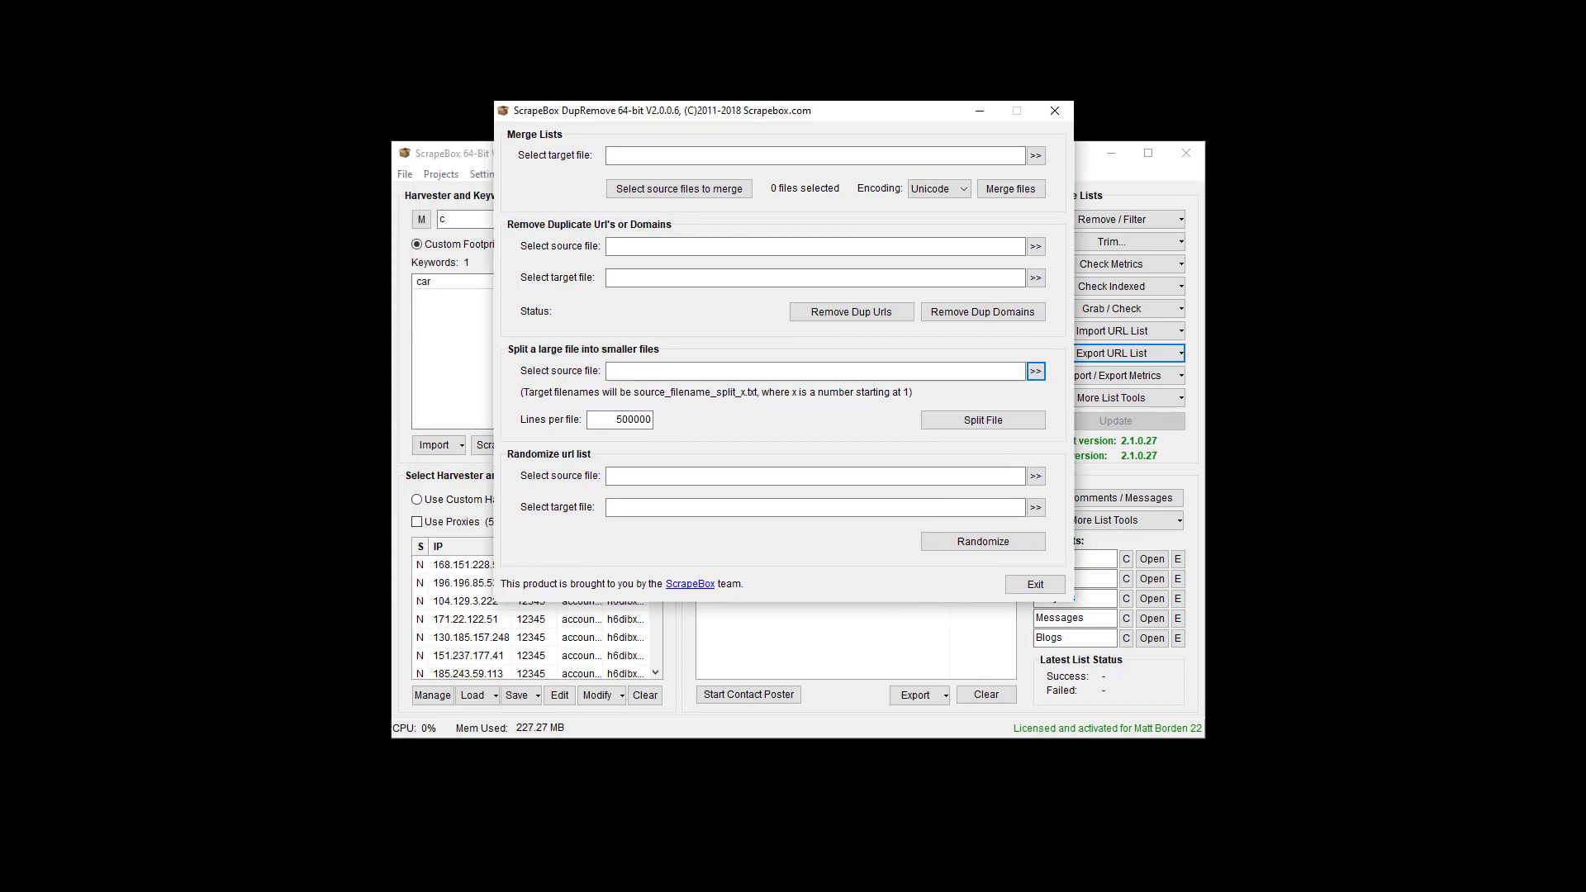
click(1035, 373)
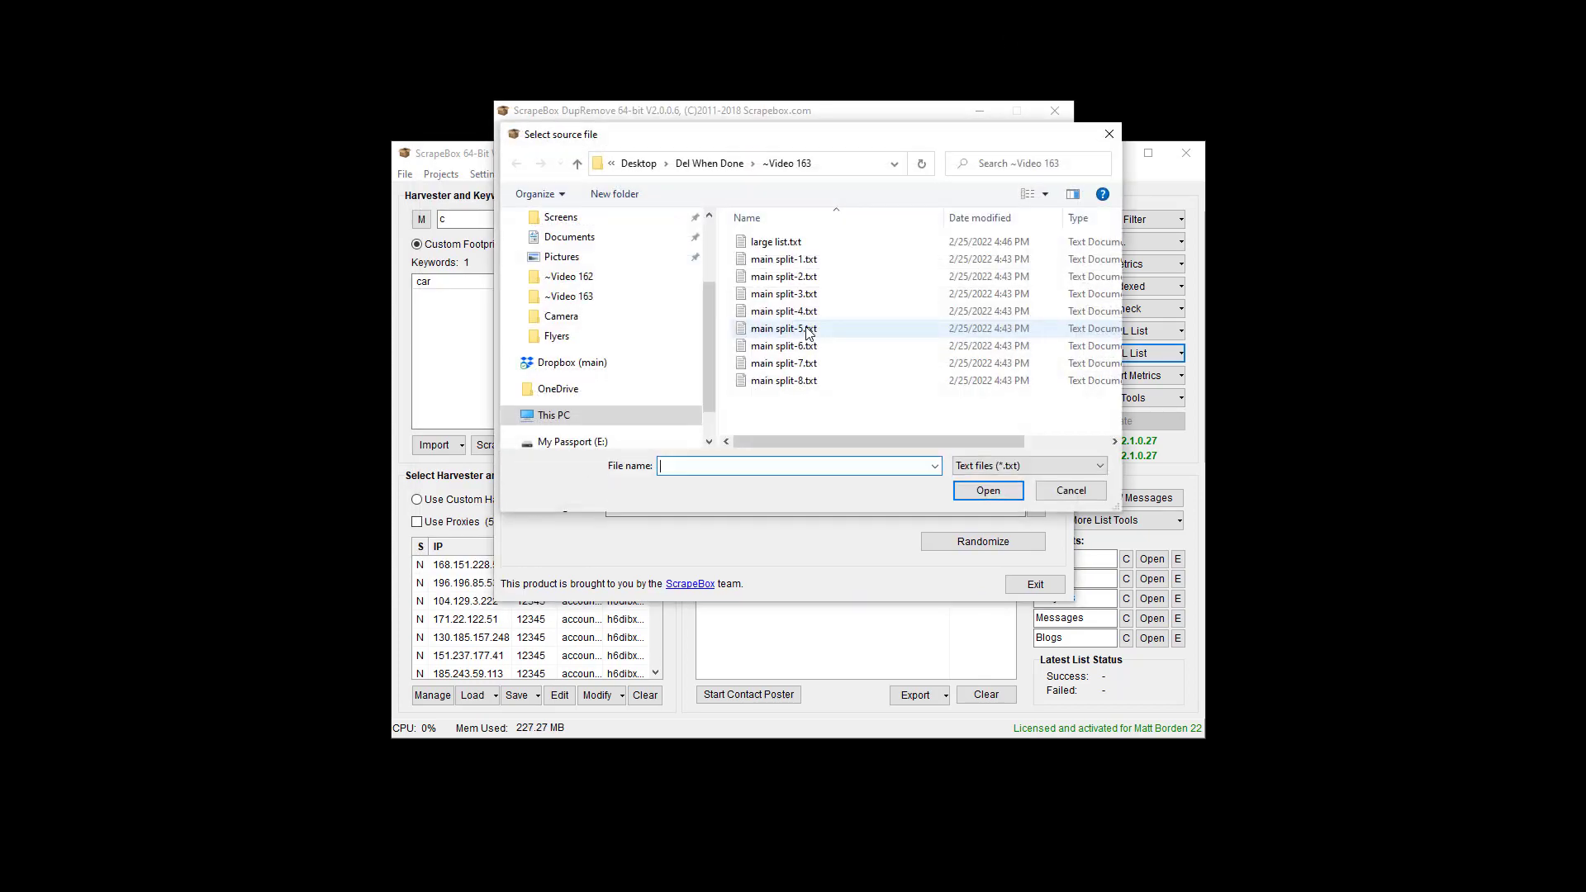
double_click(779, 244)
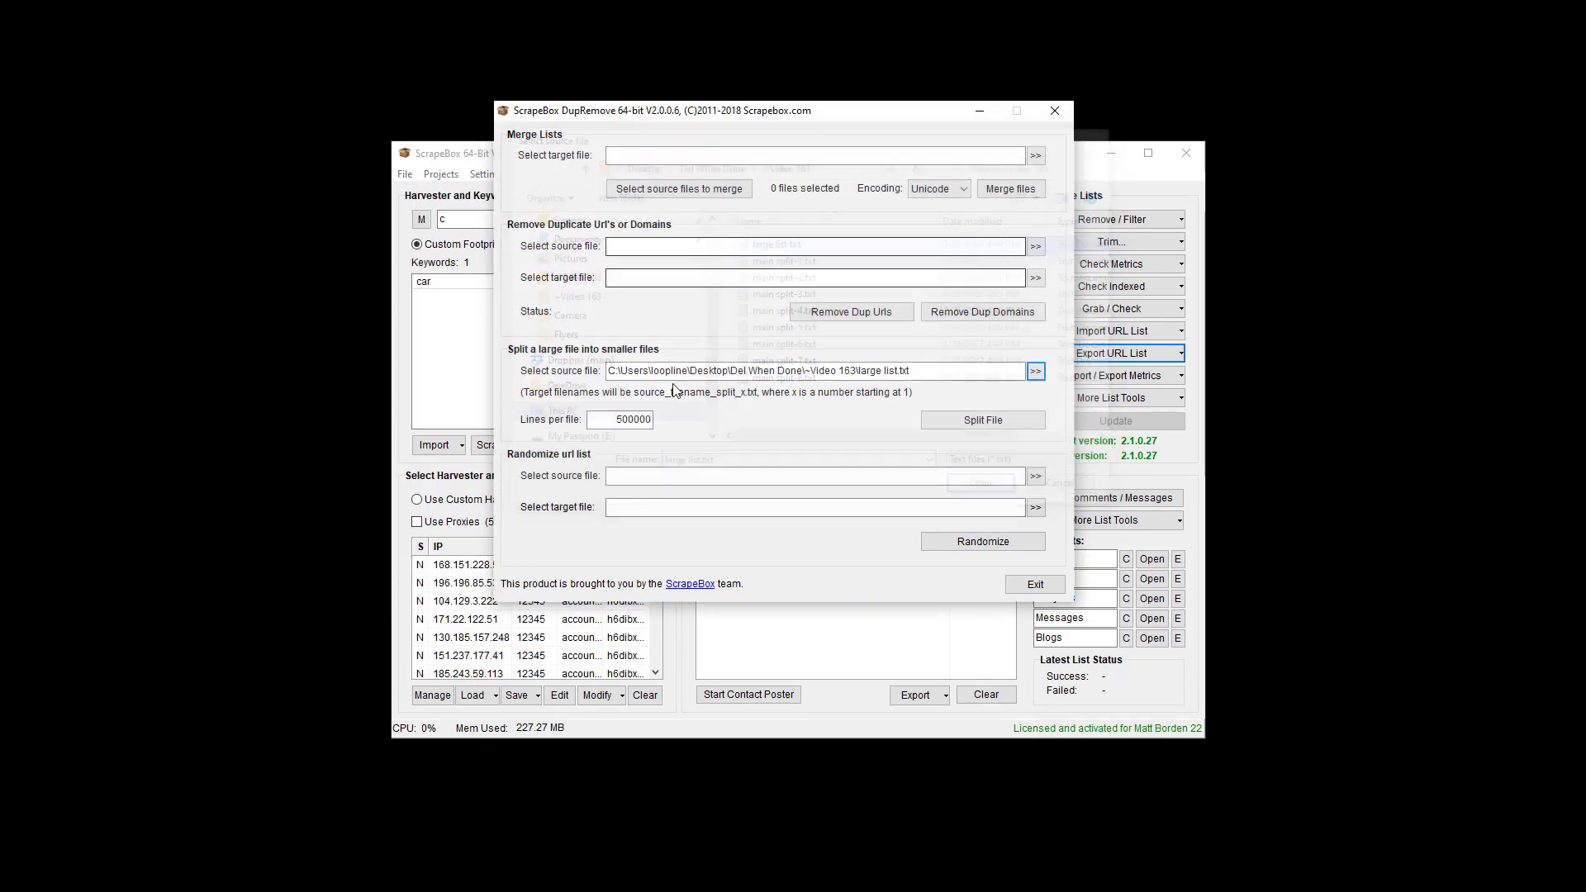
double_click(606, 417)
text(1000)
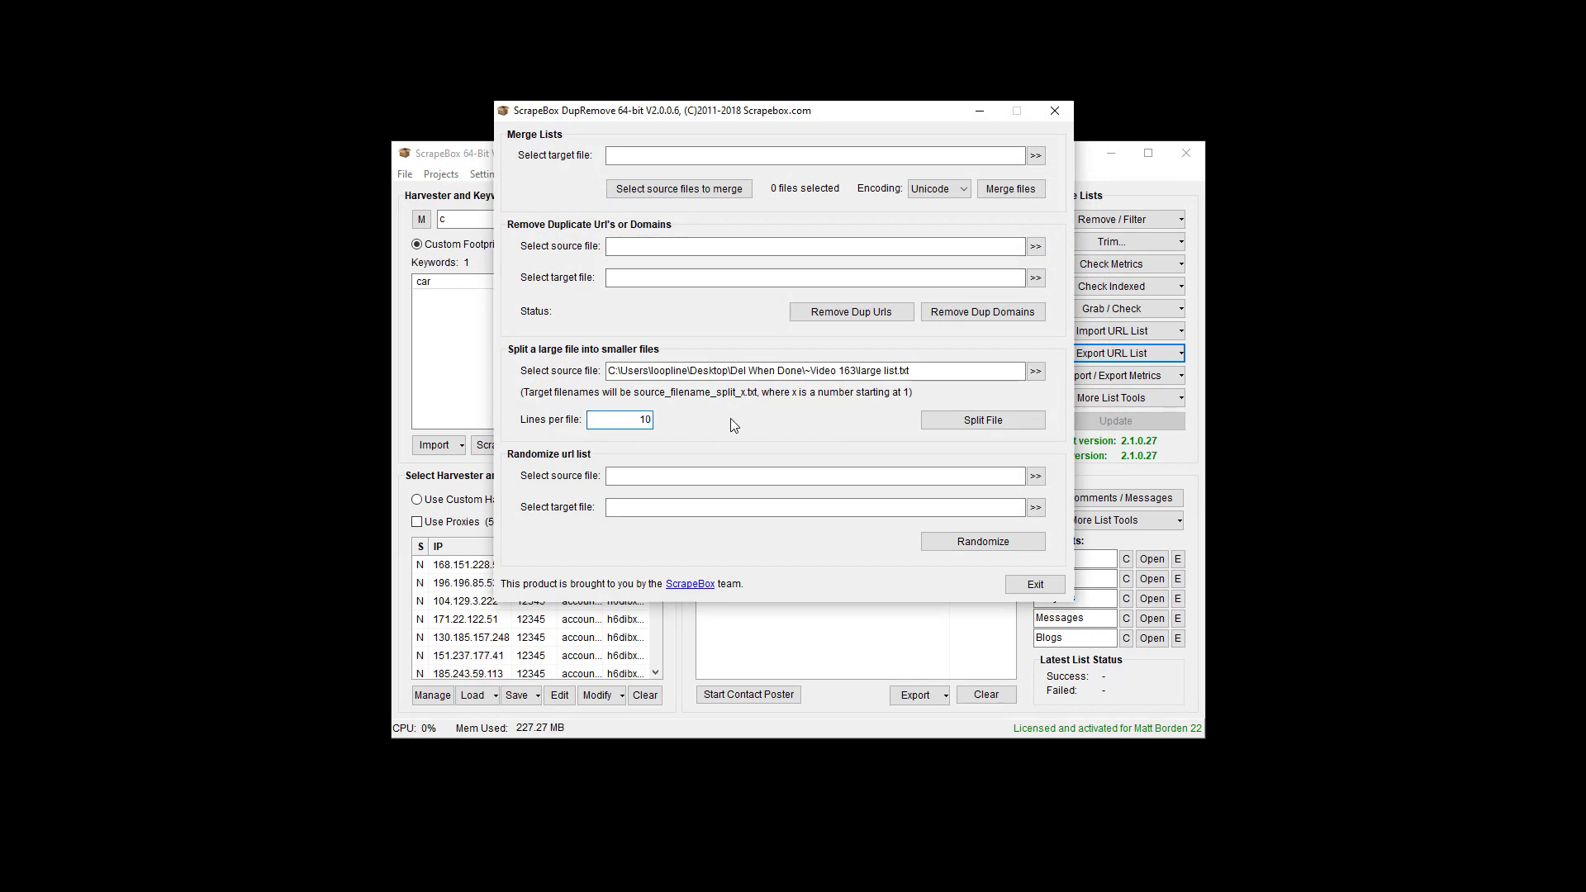
text(00)
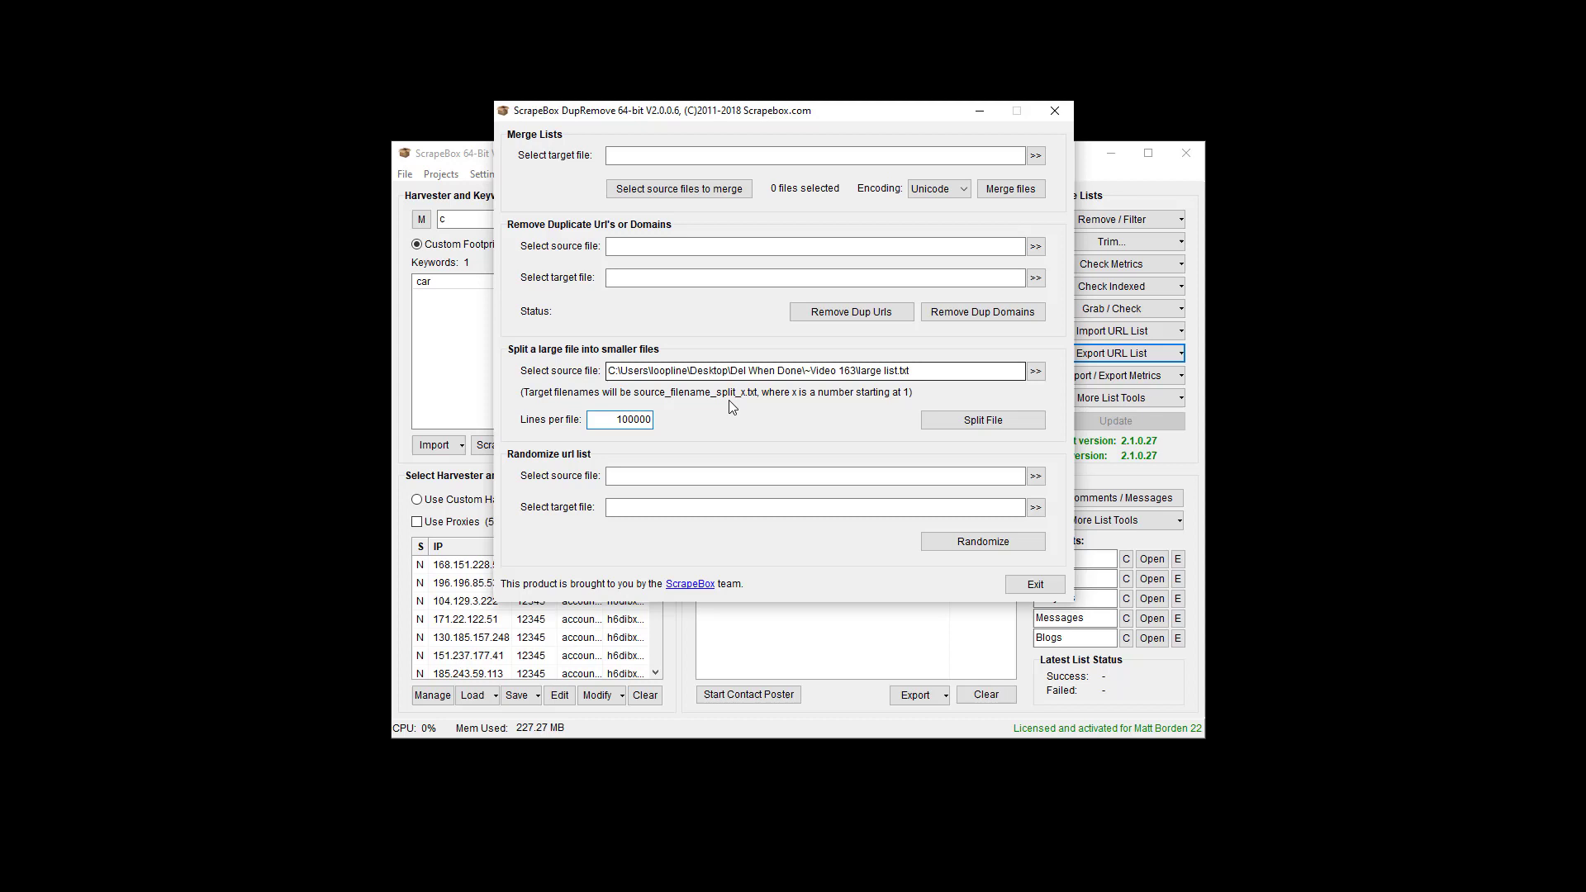
click(635, 419)
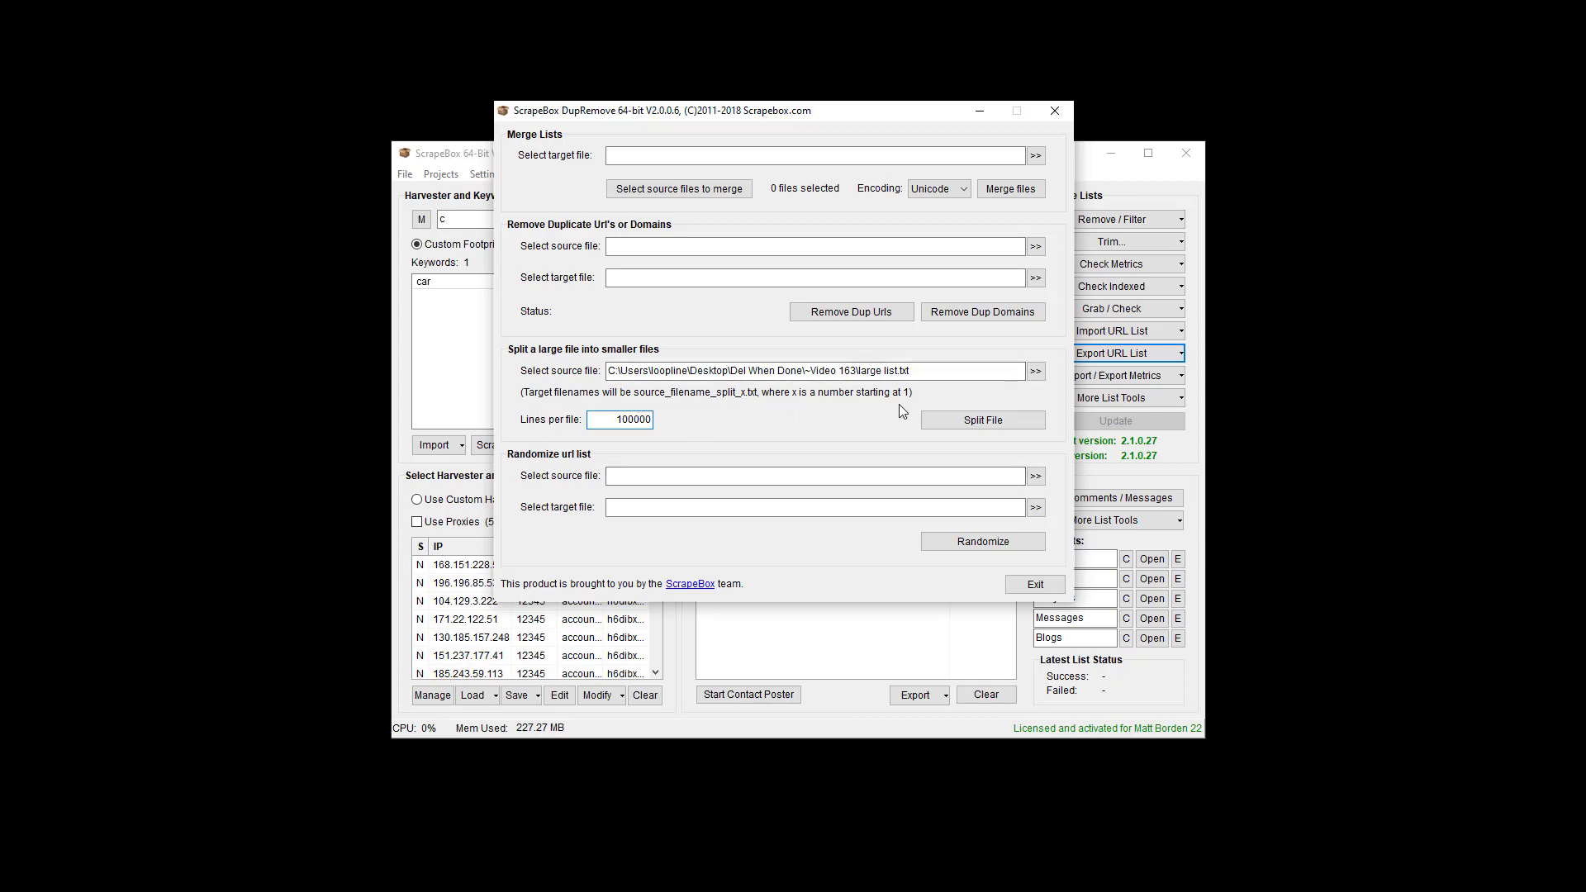
click(996, 430)
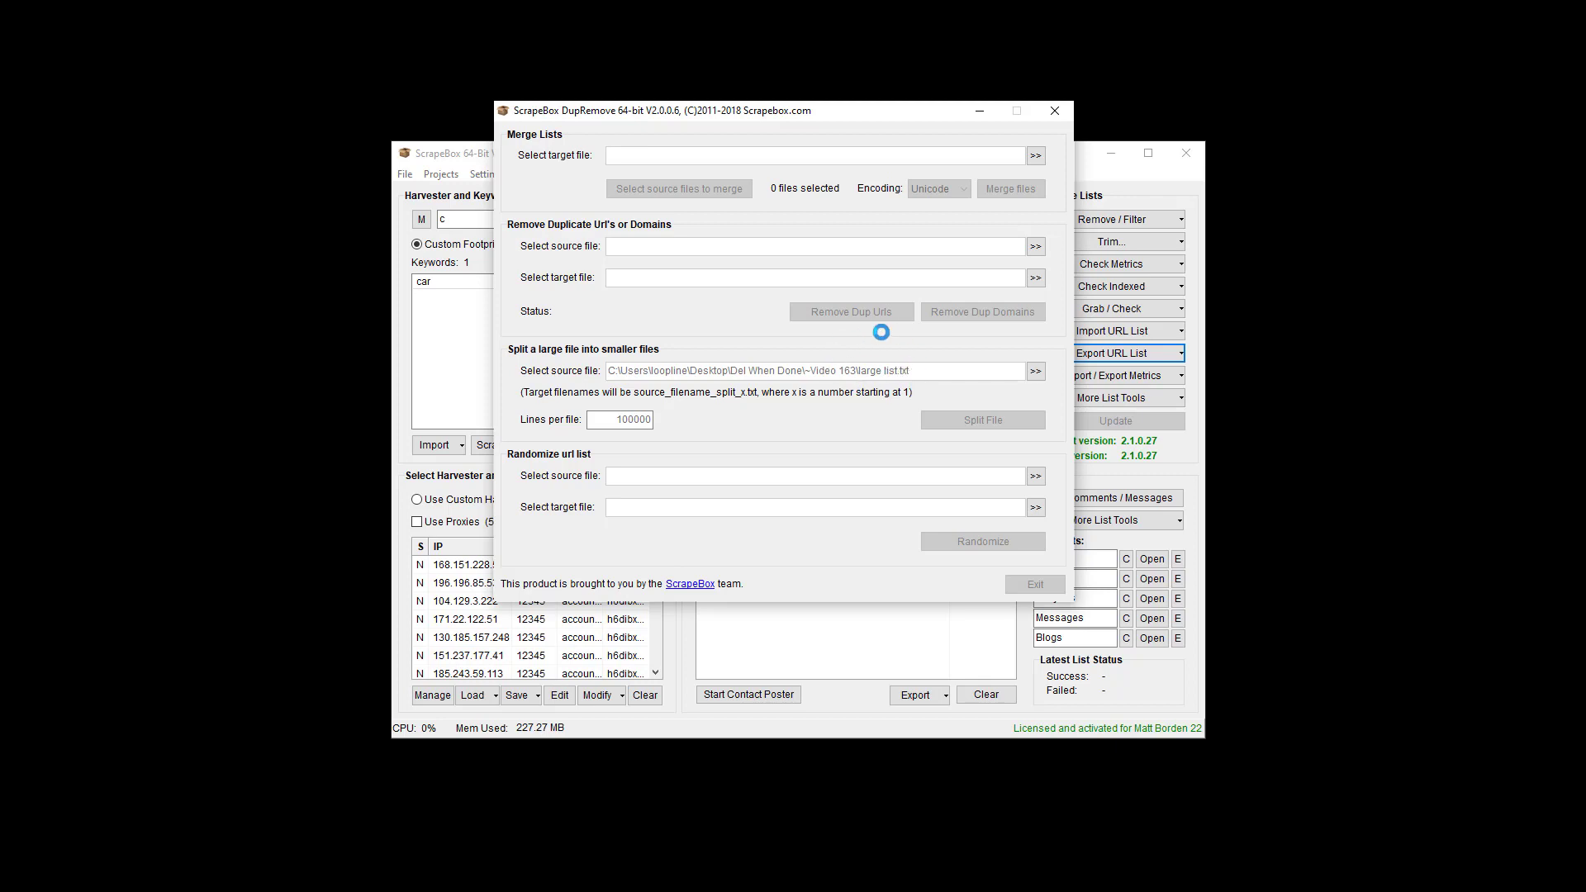
Open File Explorer at the Del When Done > ~Video 163 folder.
key(super+e)
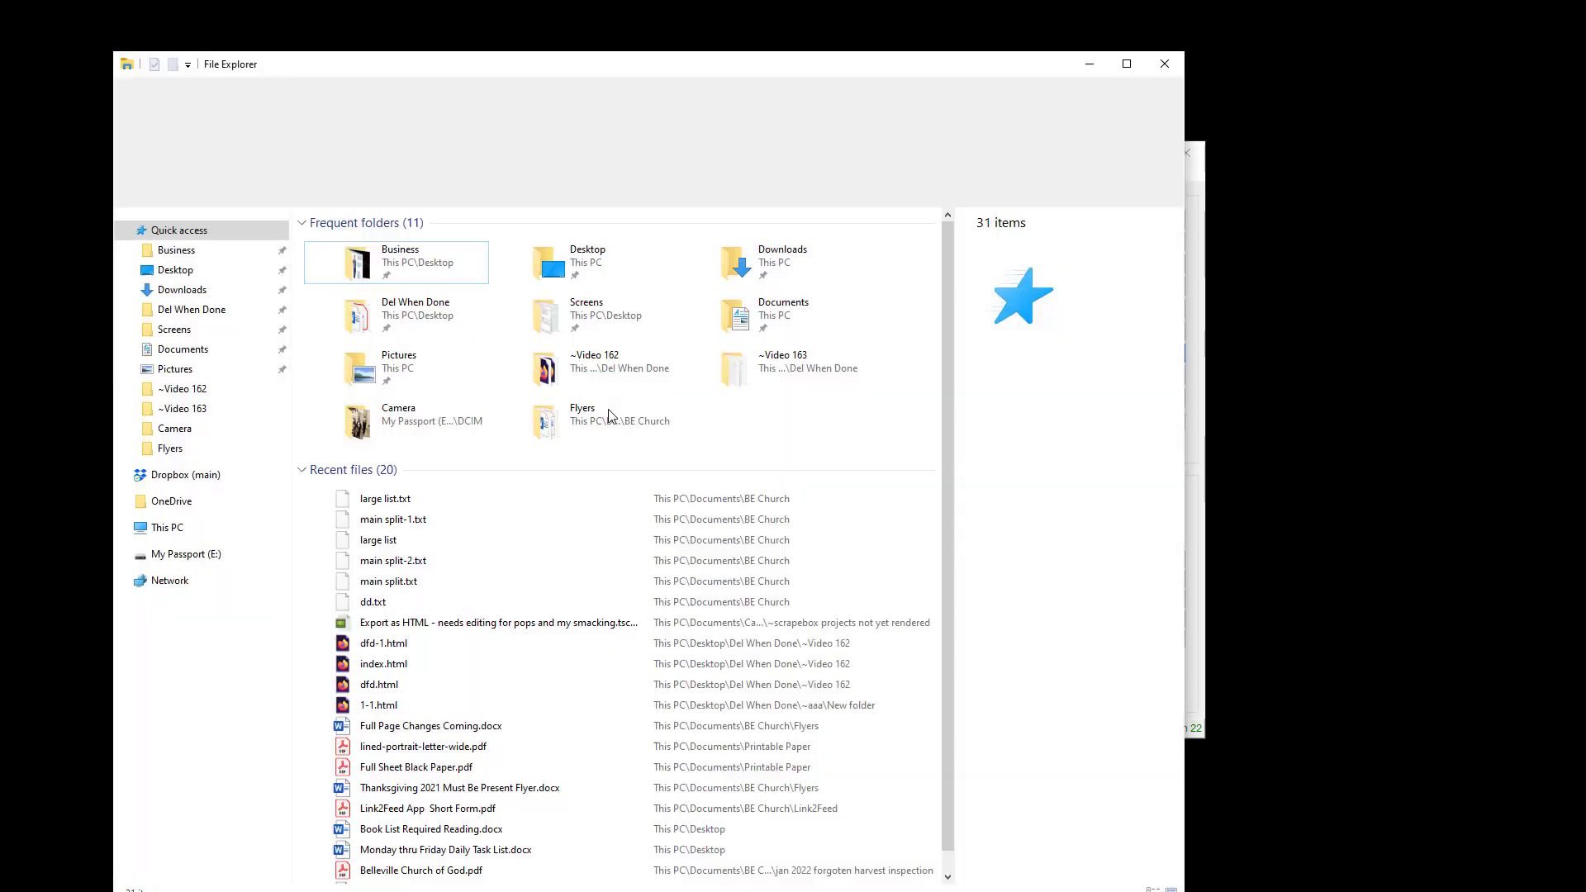
click(214, 320)
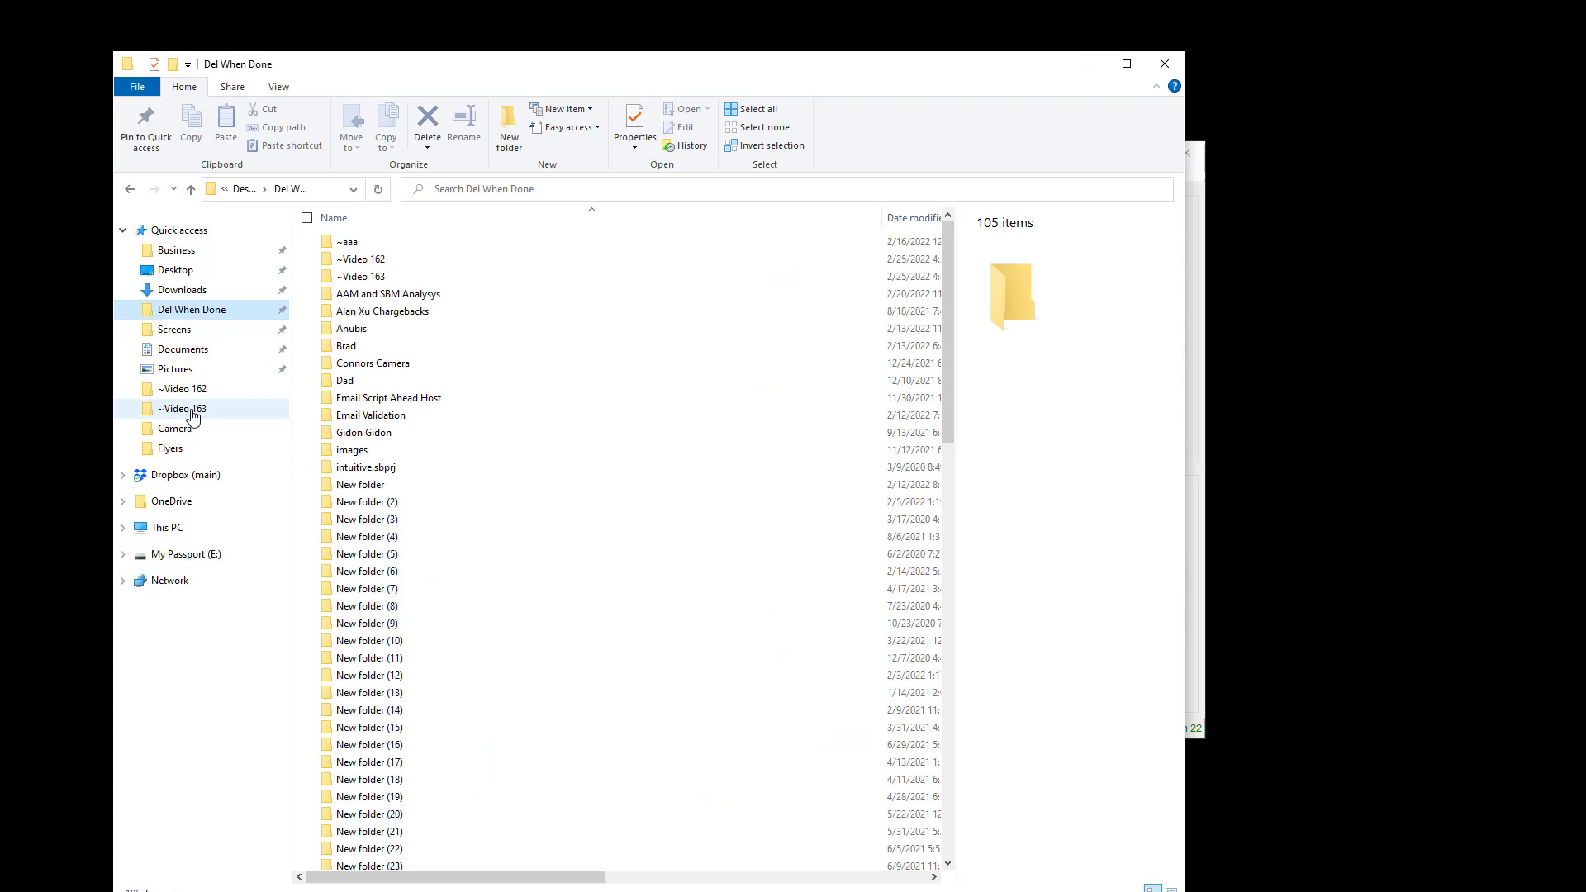
click(177, 408)
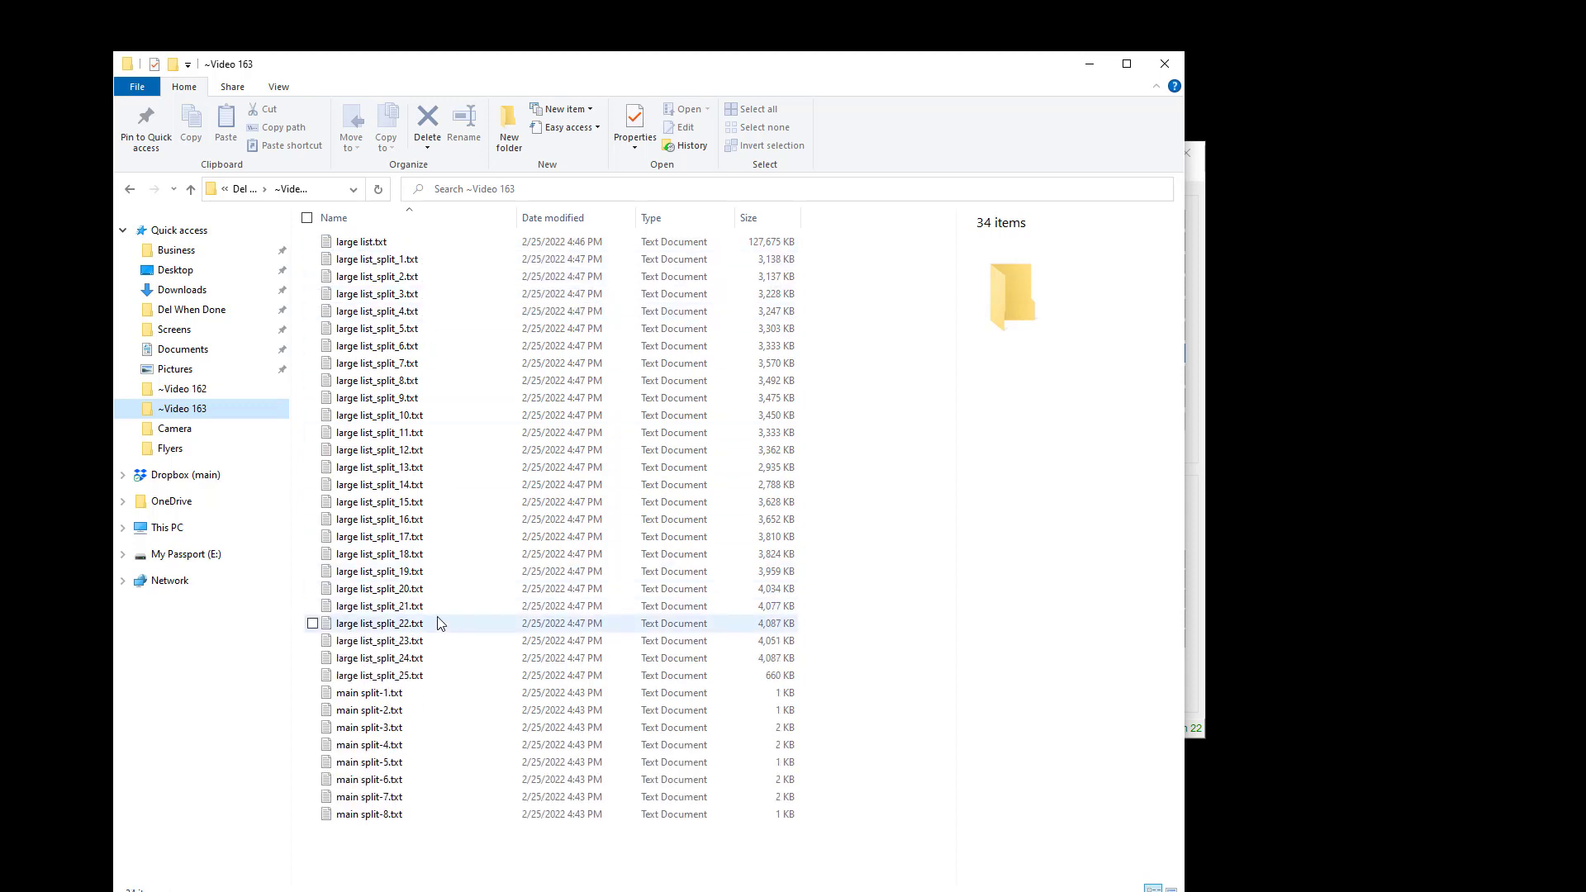
Inspect large list_split_9.txt in Notepad, scrolling through it, then close it.
double_click(389, 397)
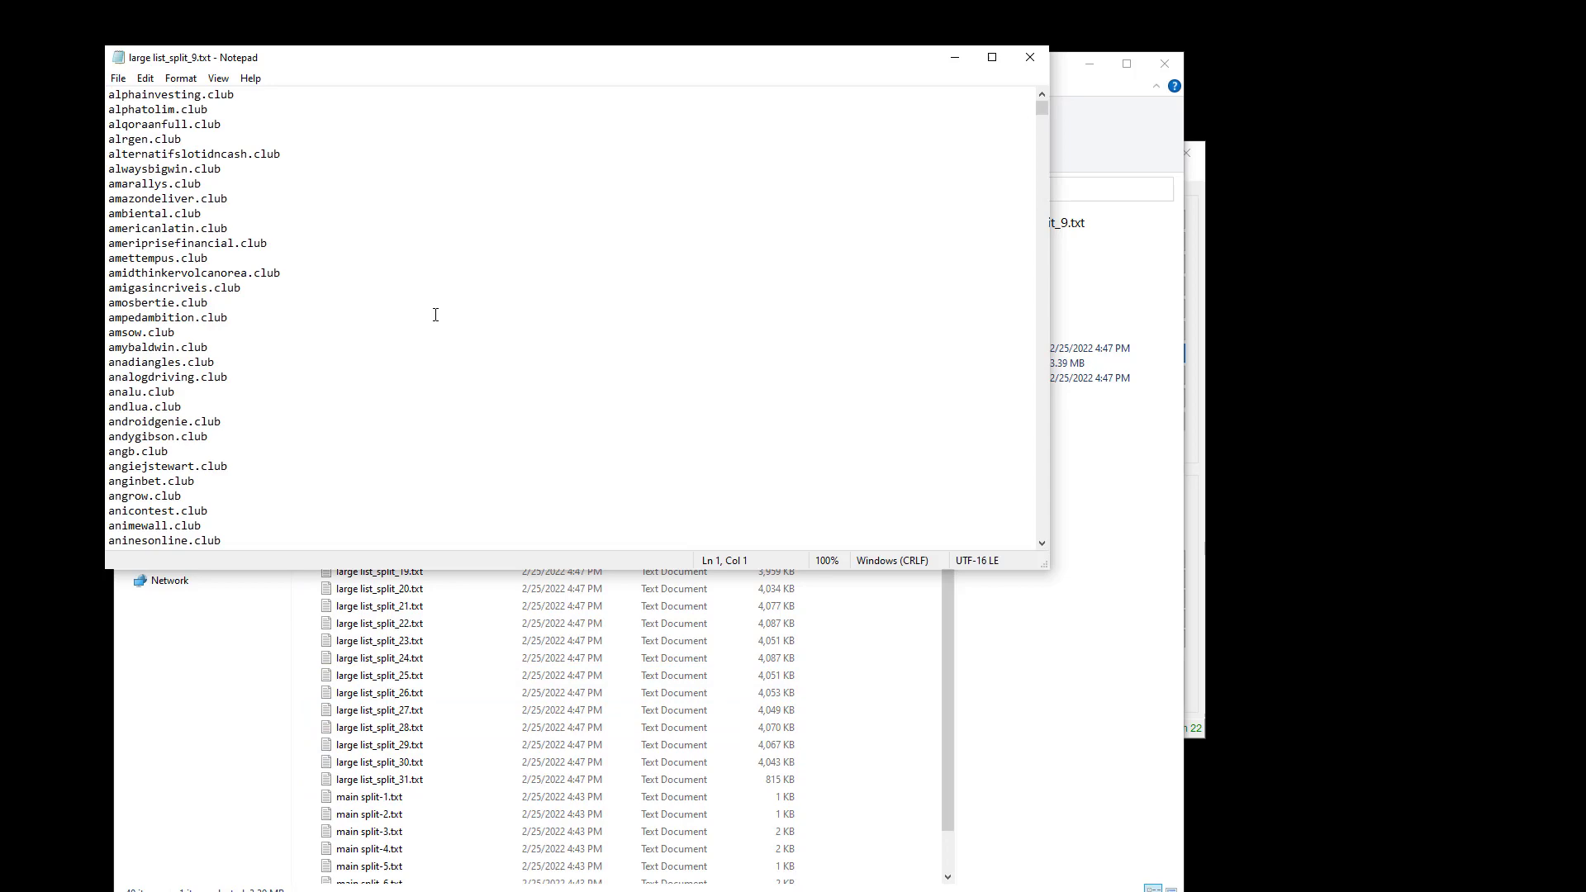
click(452, 277)
scroll(446, 275, down, 20)
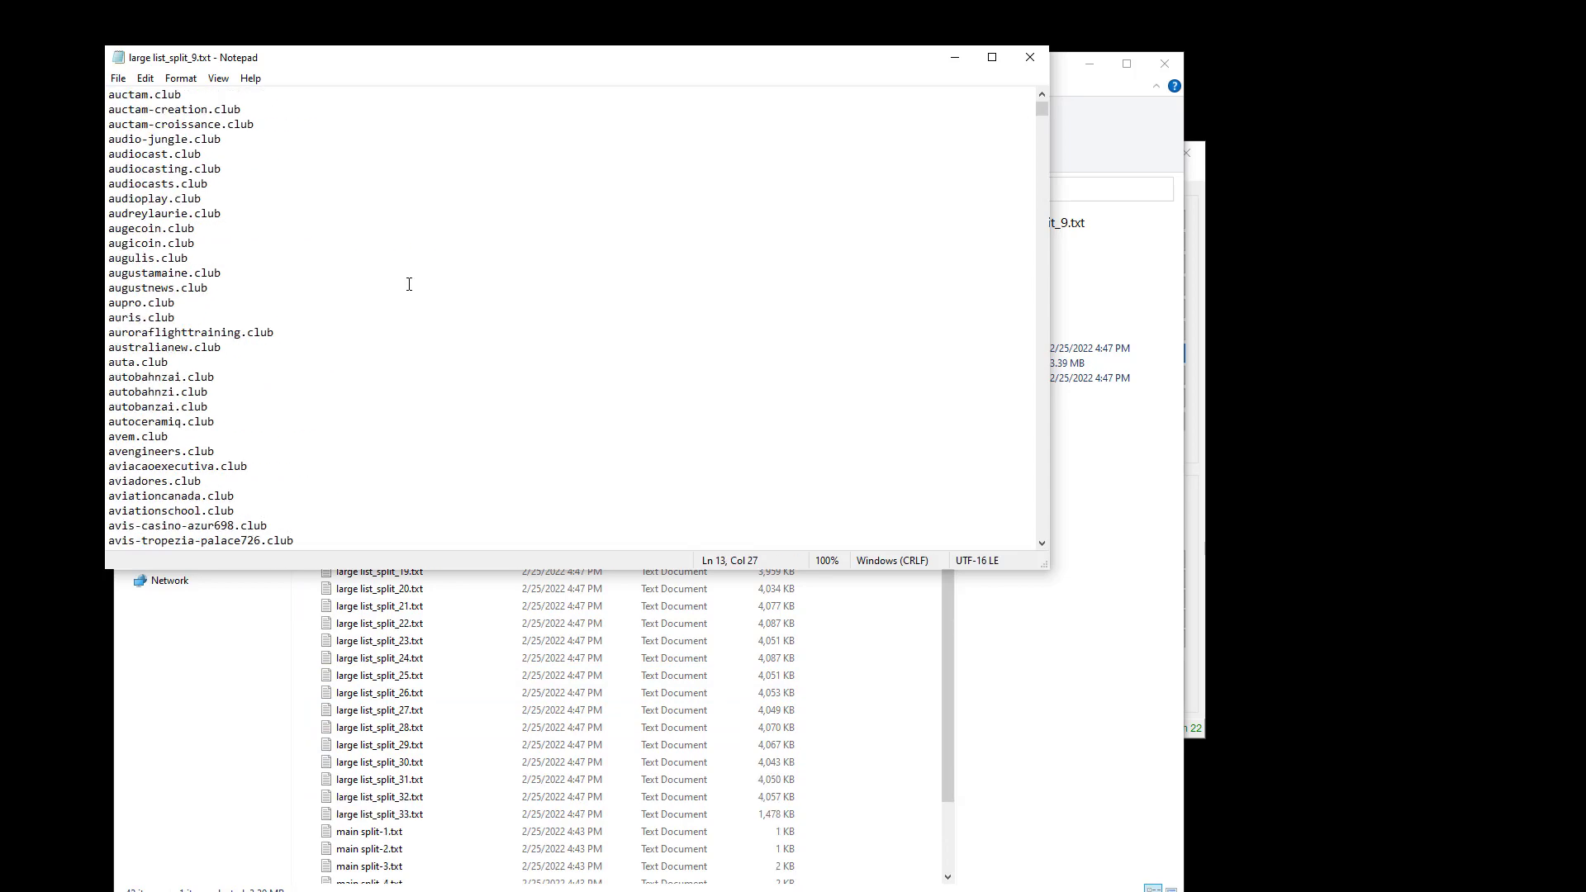
scroll(439, 248, down, 15)
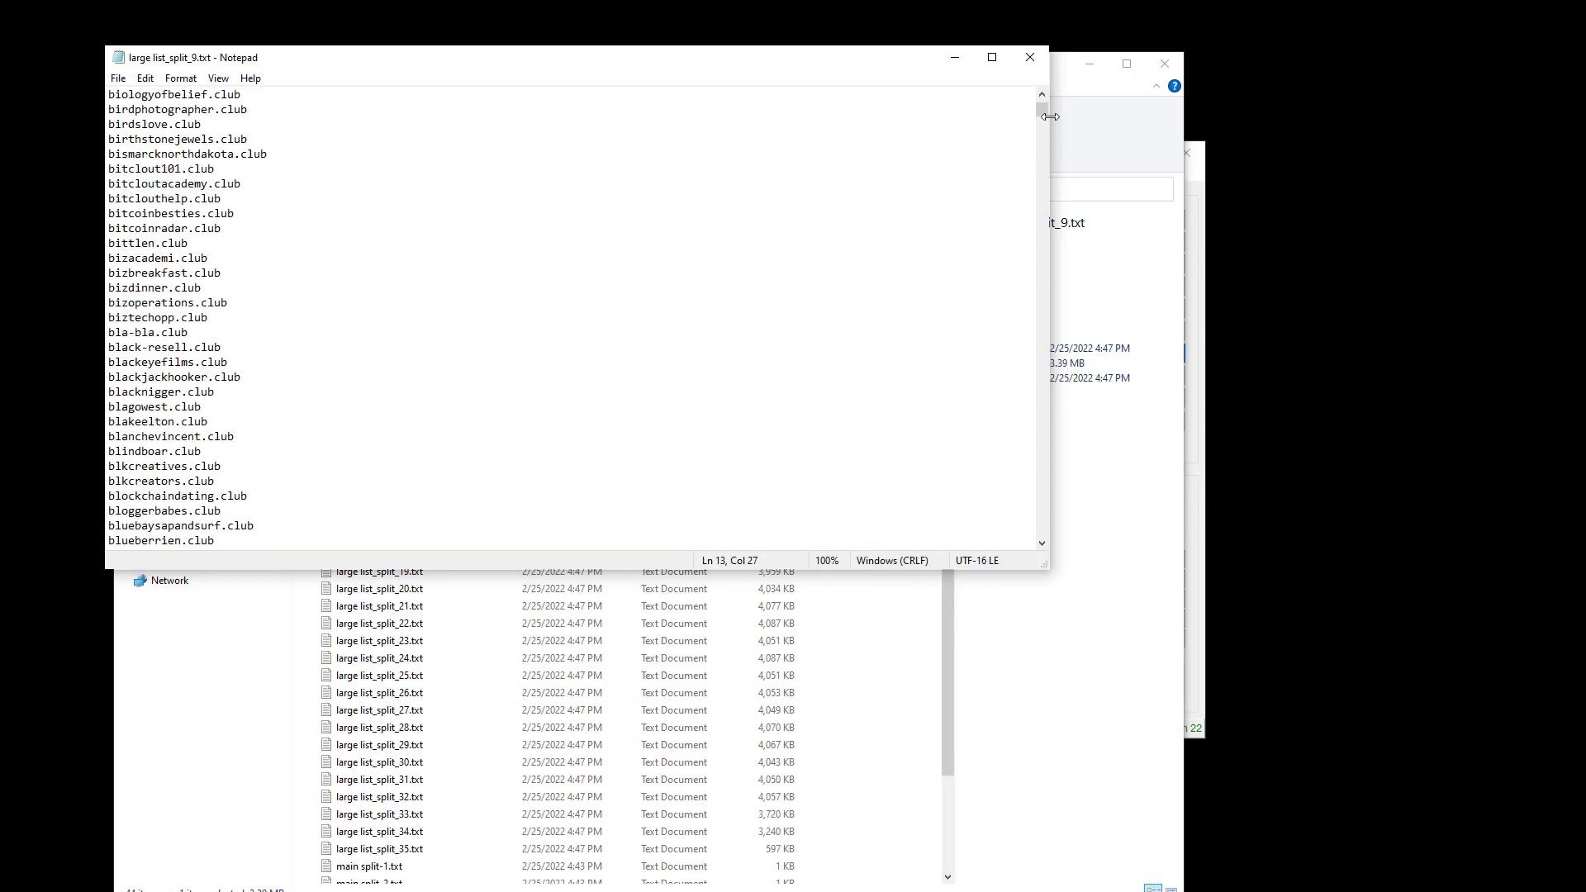
drag(1045, 168, 1118, 198)
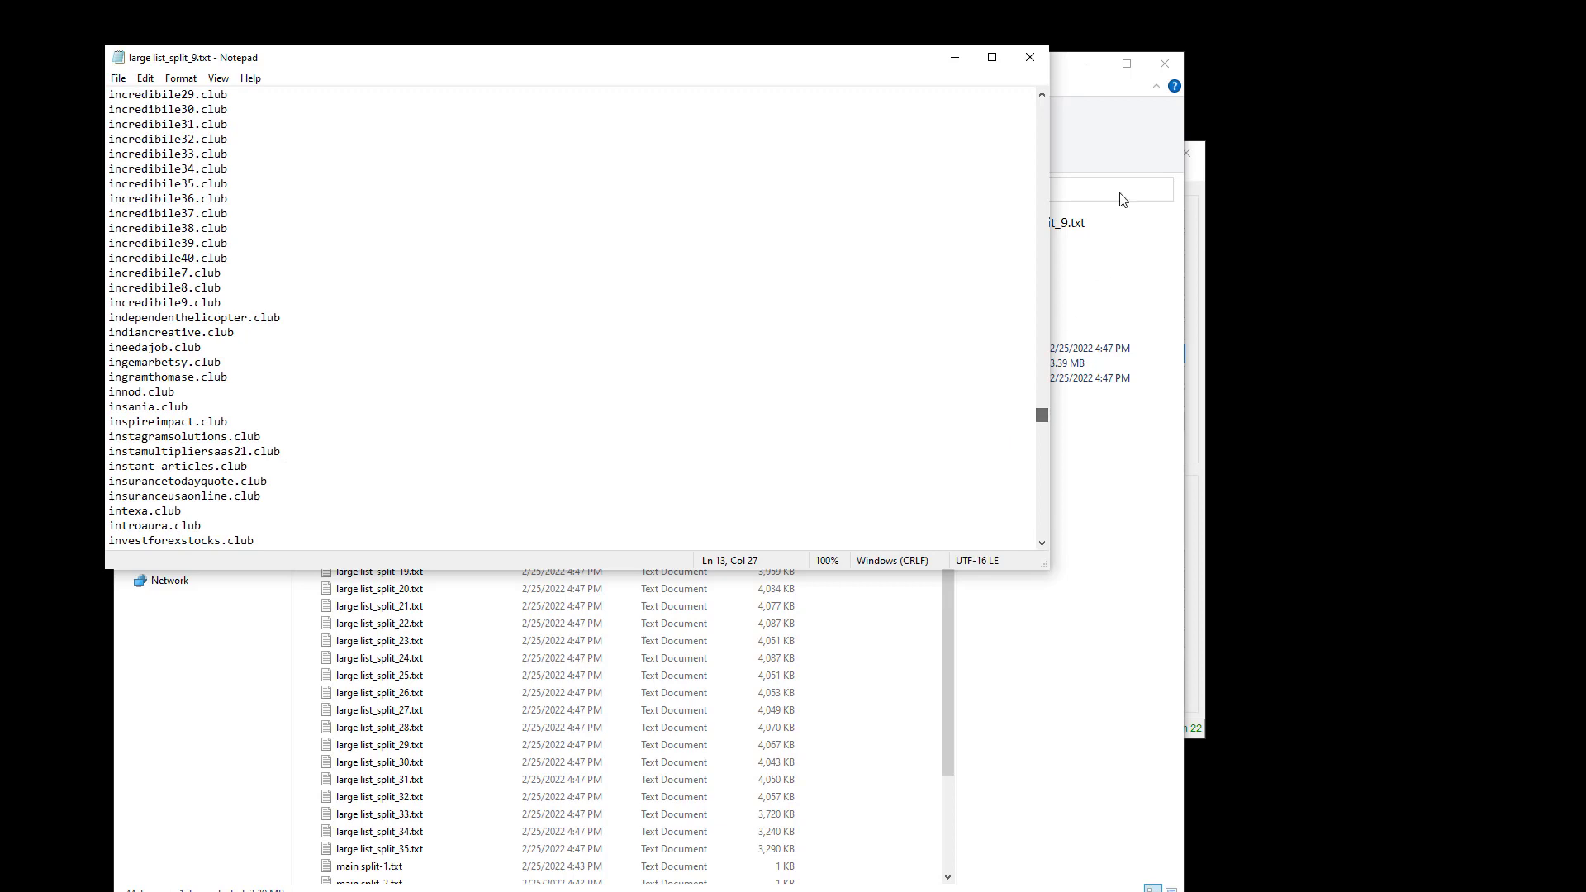
click(1028, 55)
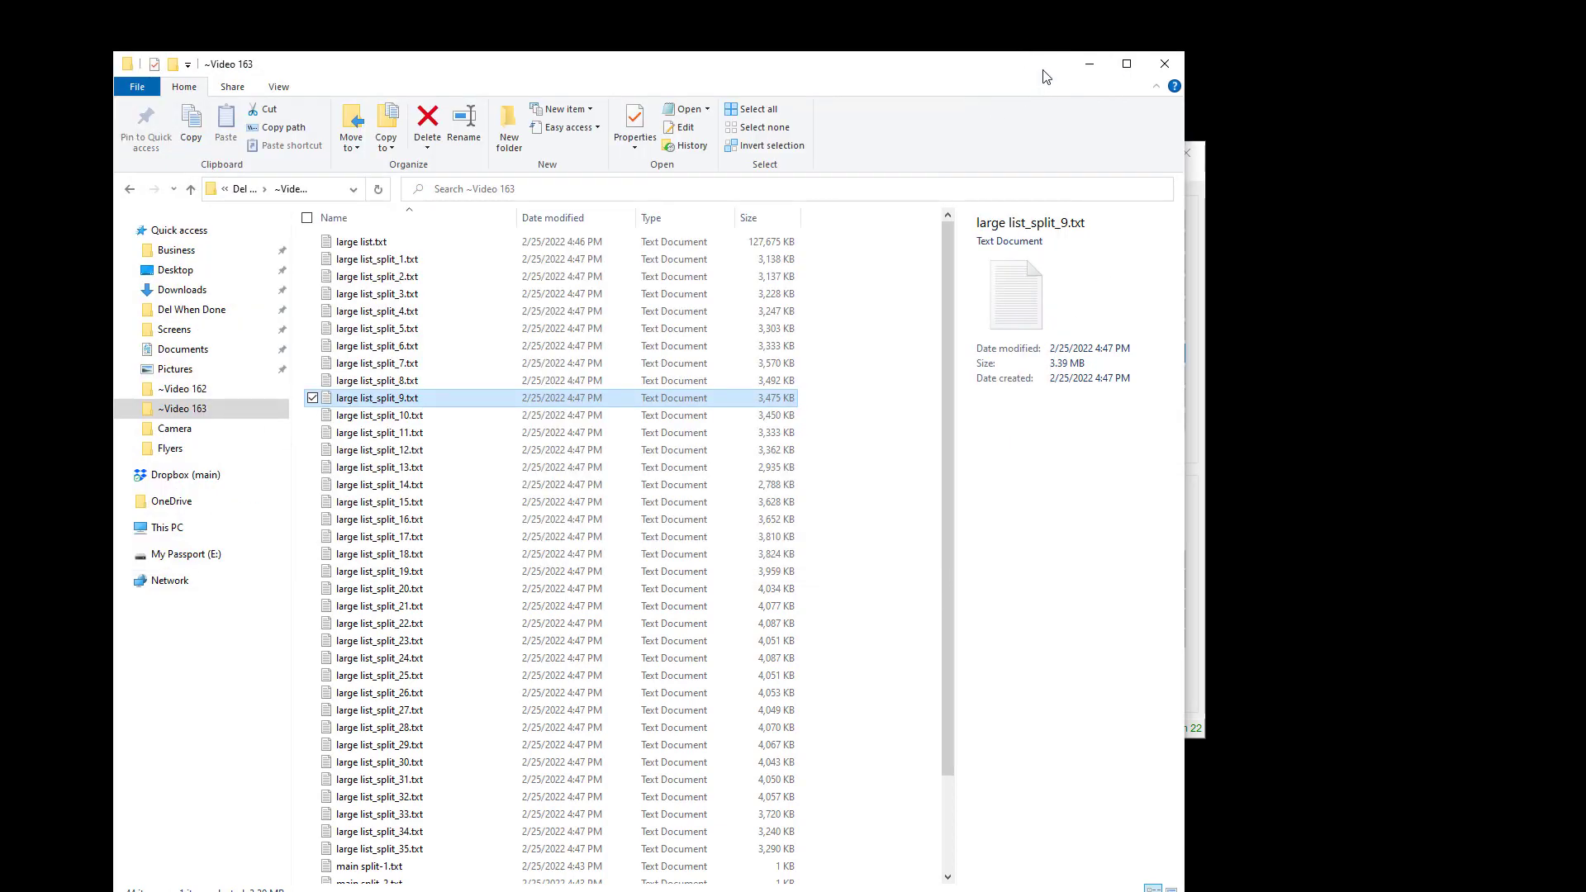
drag(1045, 76, 685, 25)
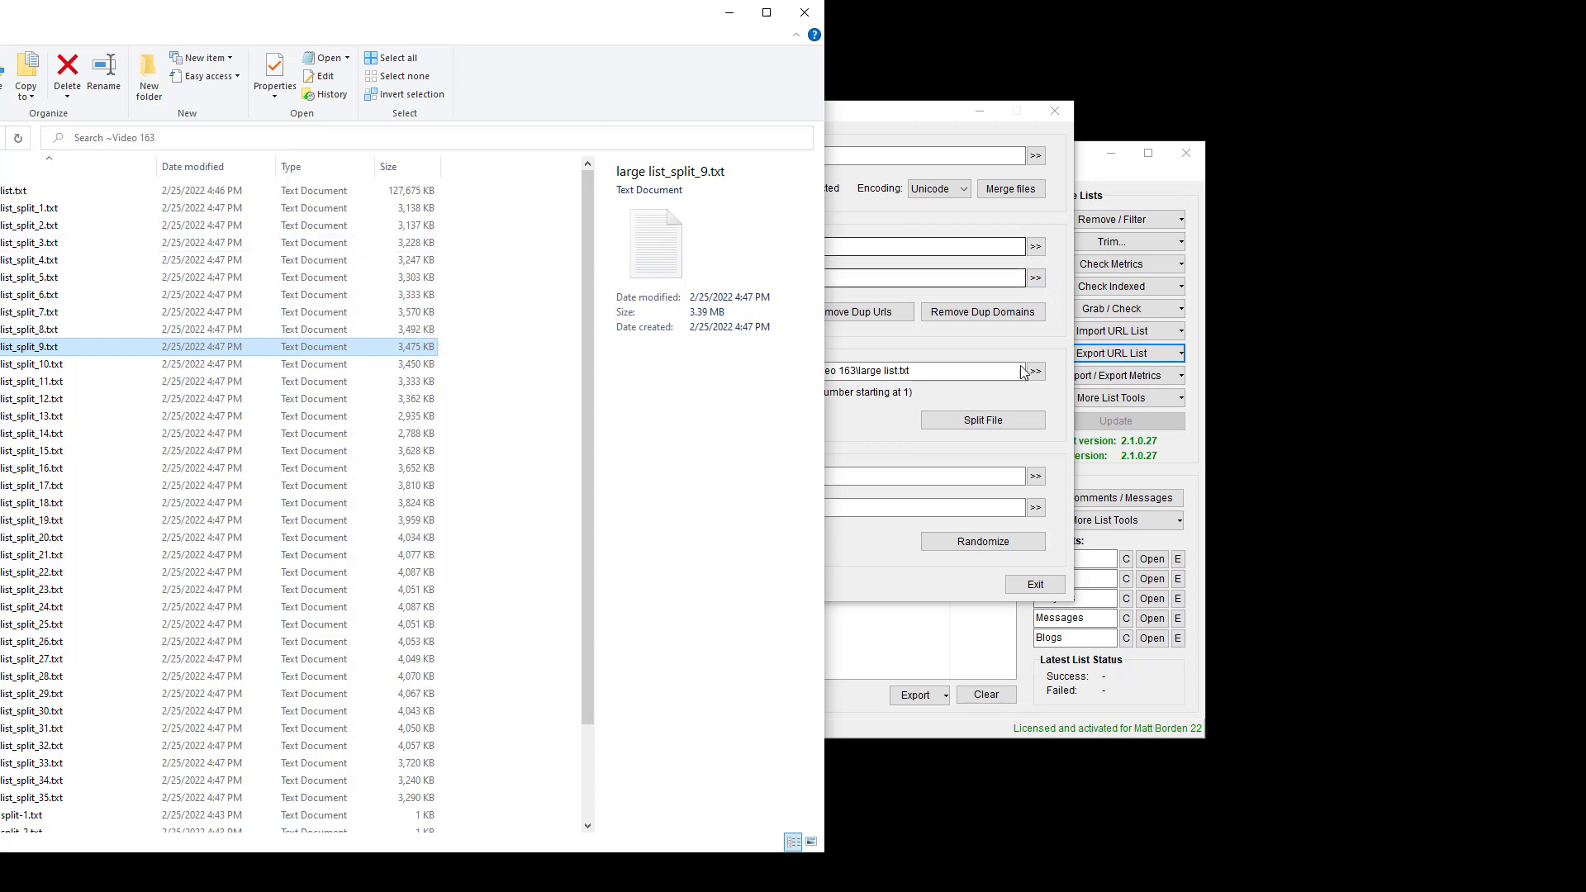
Confirm DupRemove still shows 100000 lines per file, then bring the main ScrapeBox window forward.
click(1043, 346)
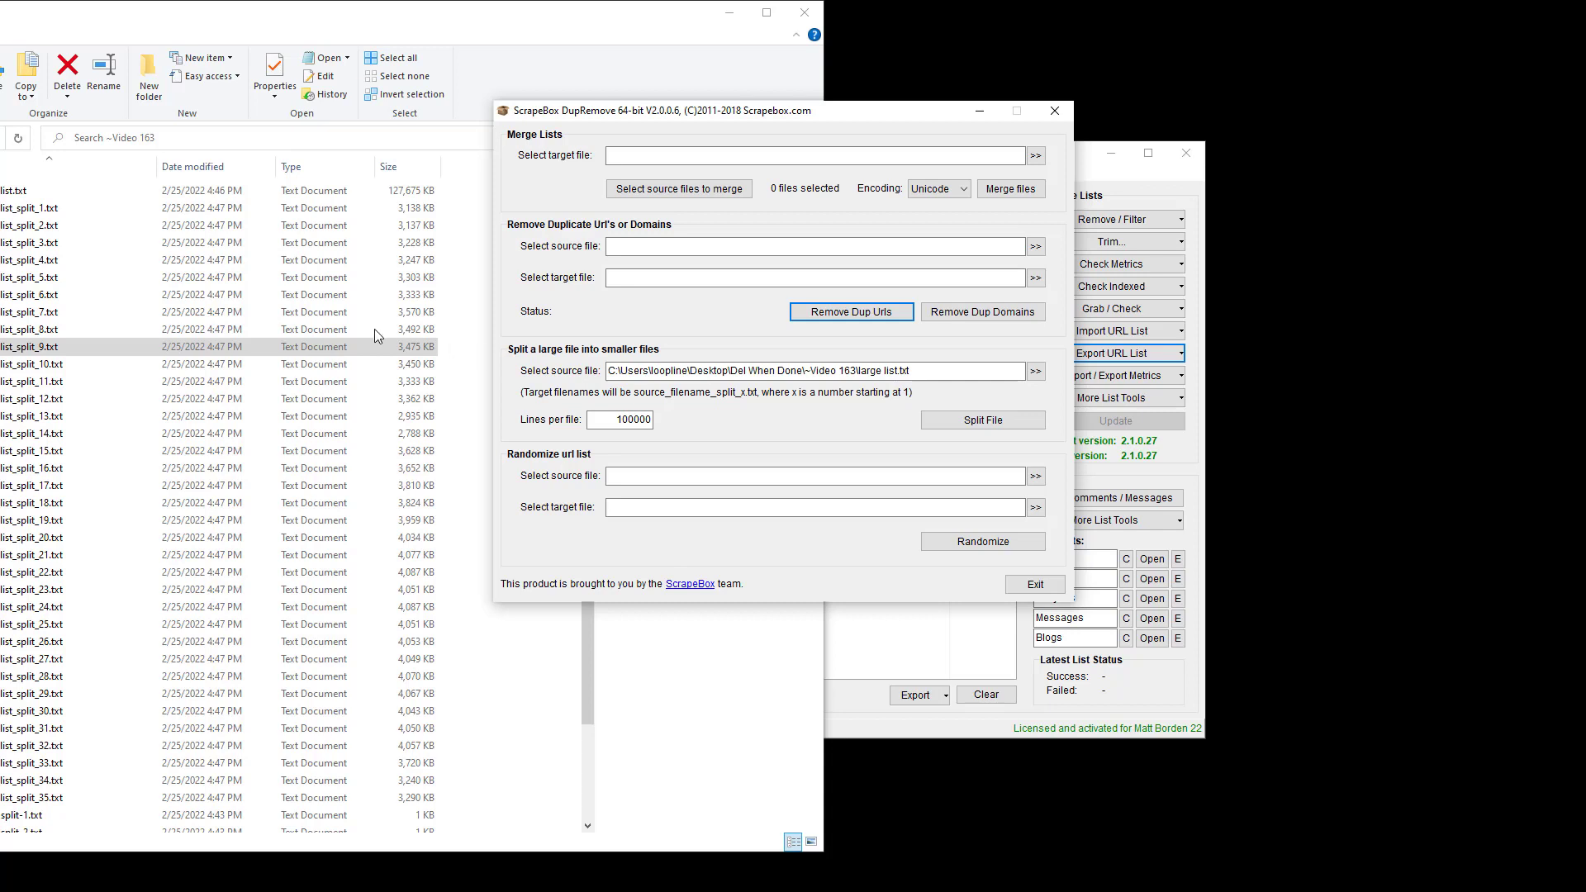
double_click(636, 423)
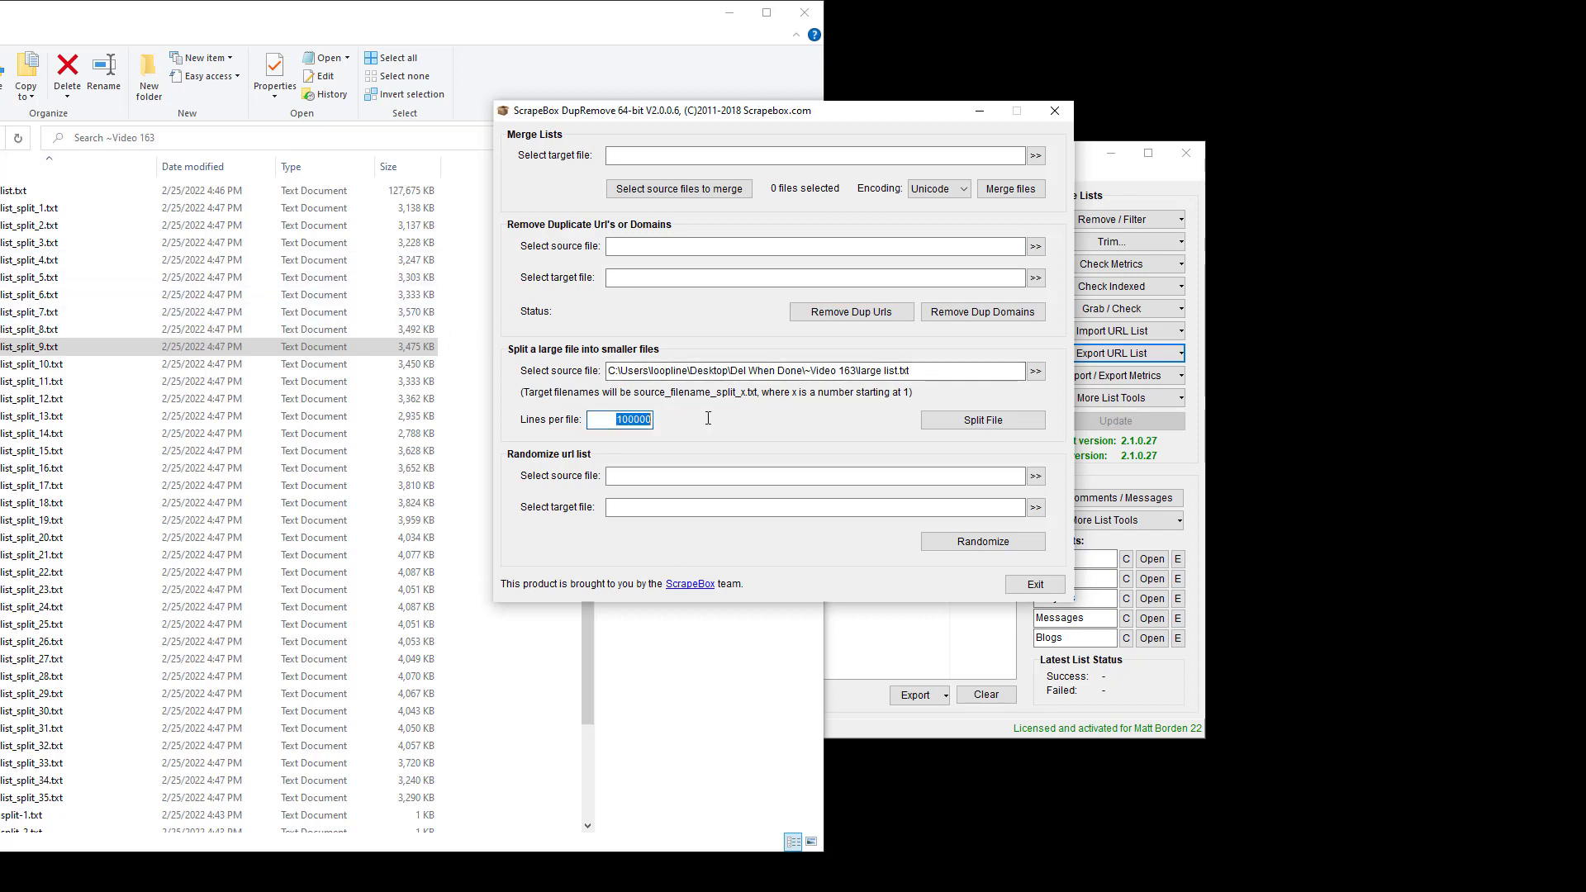
click(636, 423)
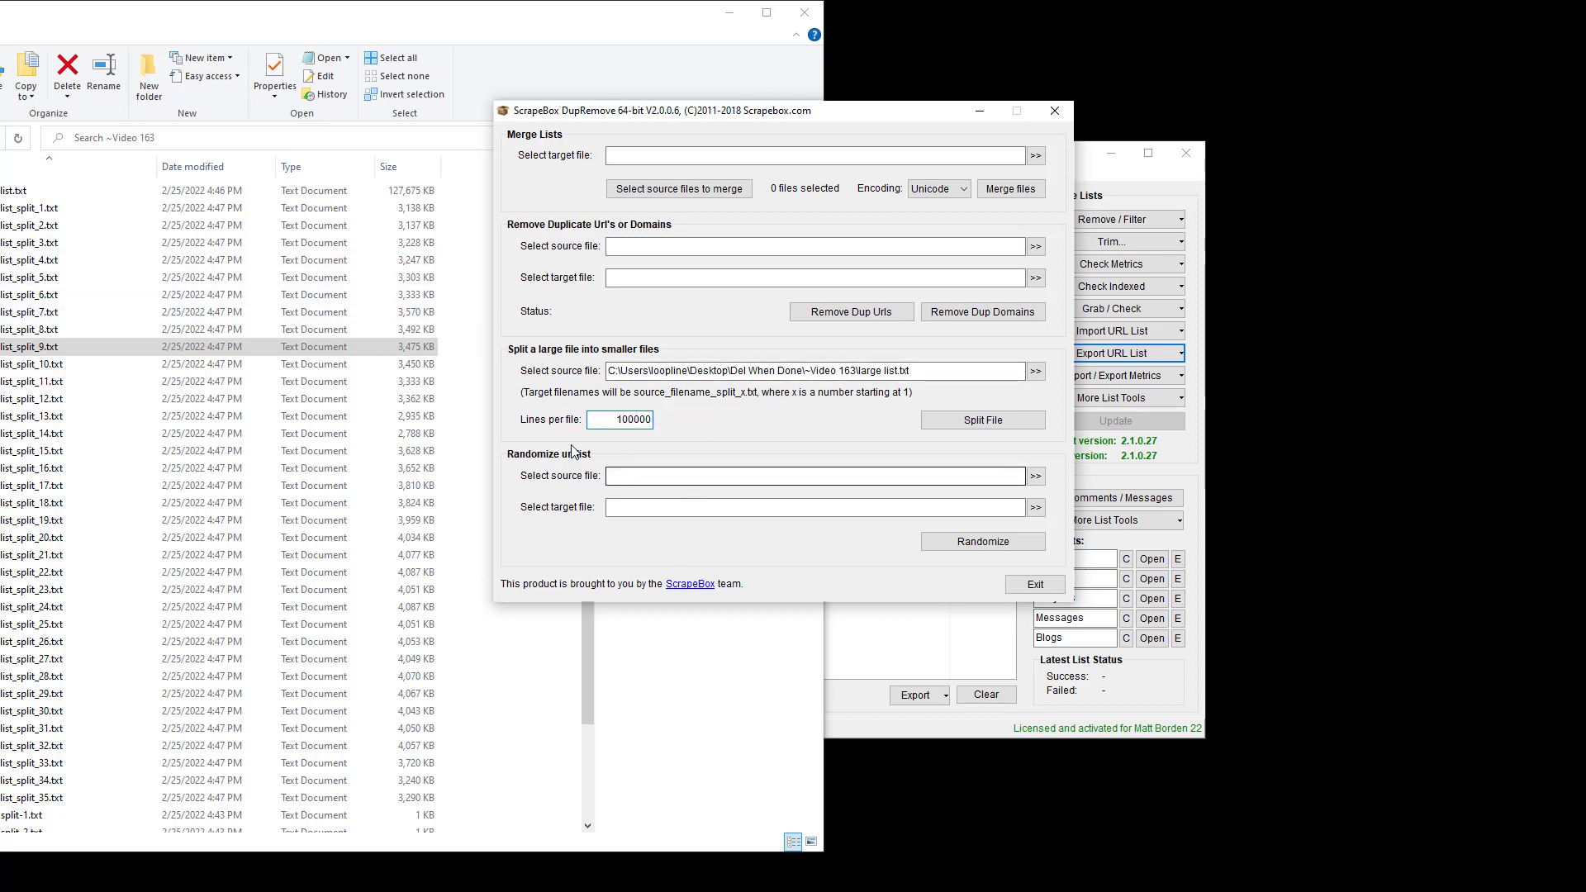
click(1125, 463)
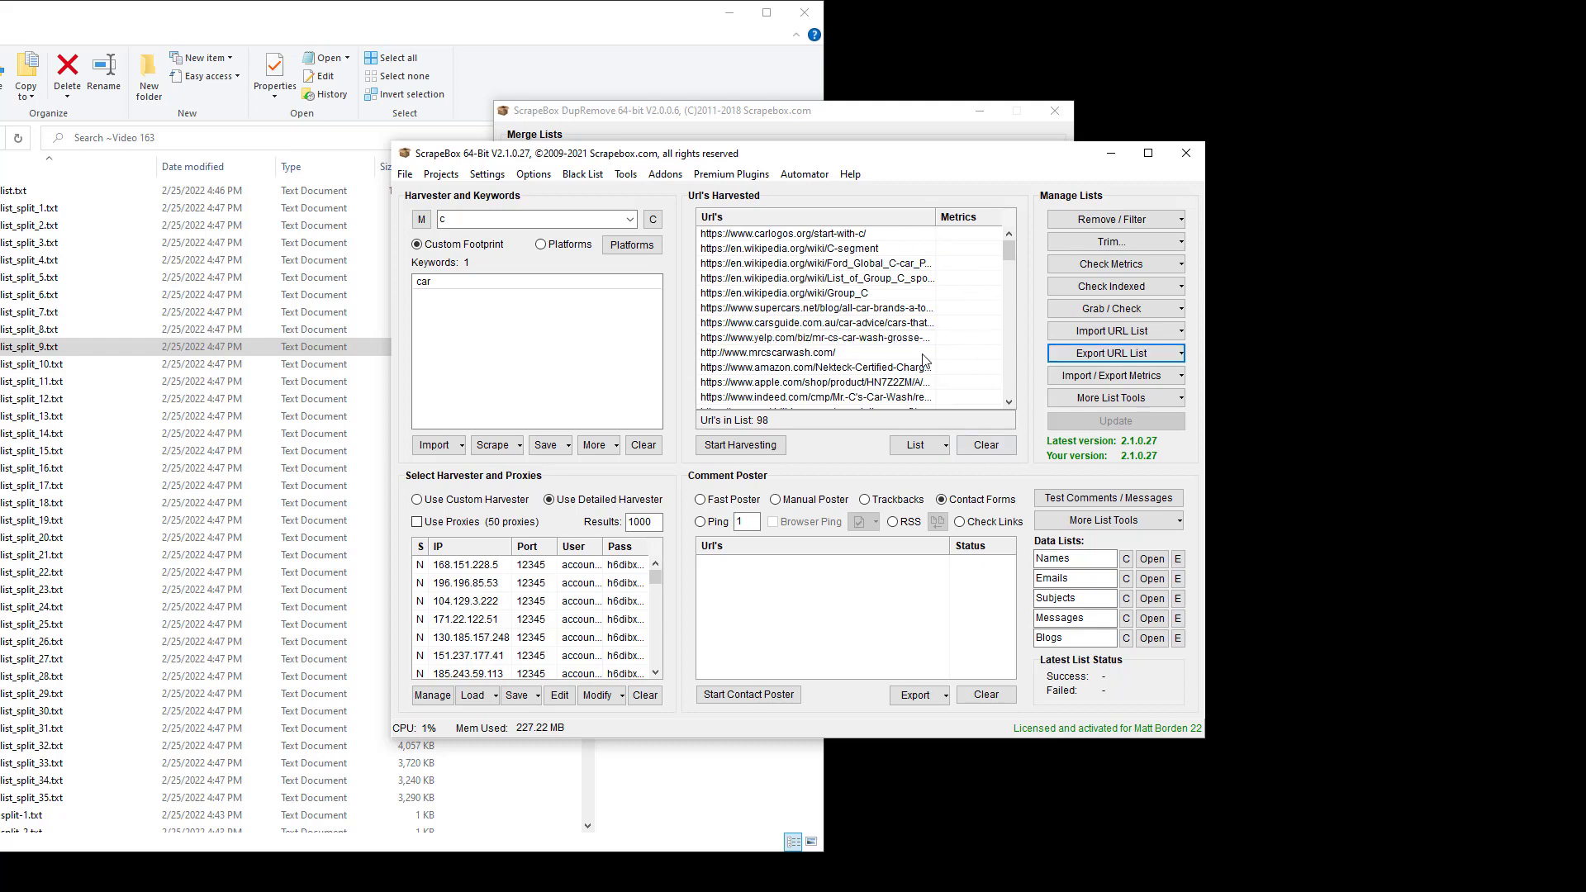
Bring the DupRemove window back in front of the main ScrapeBox window.
click(807, 133)
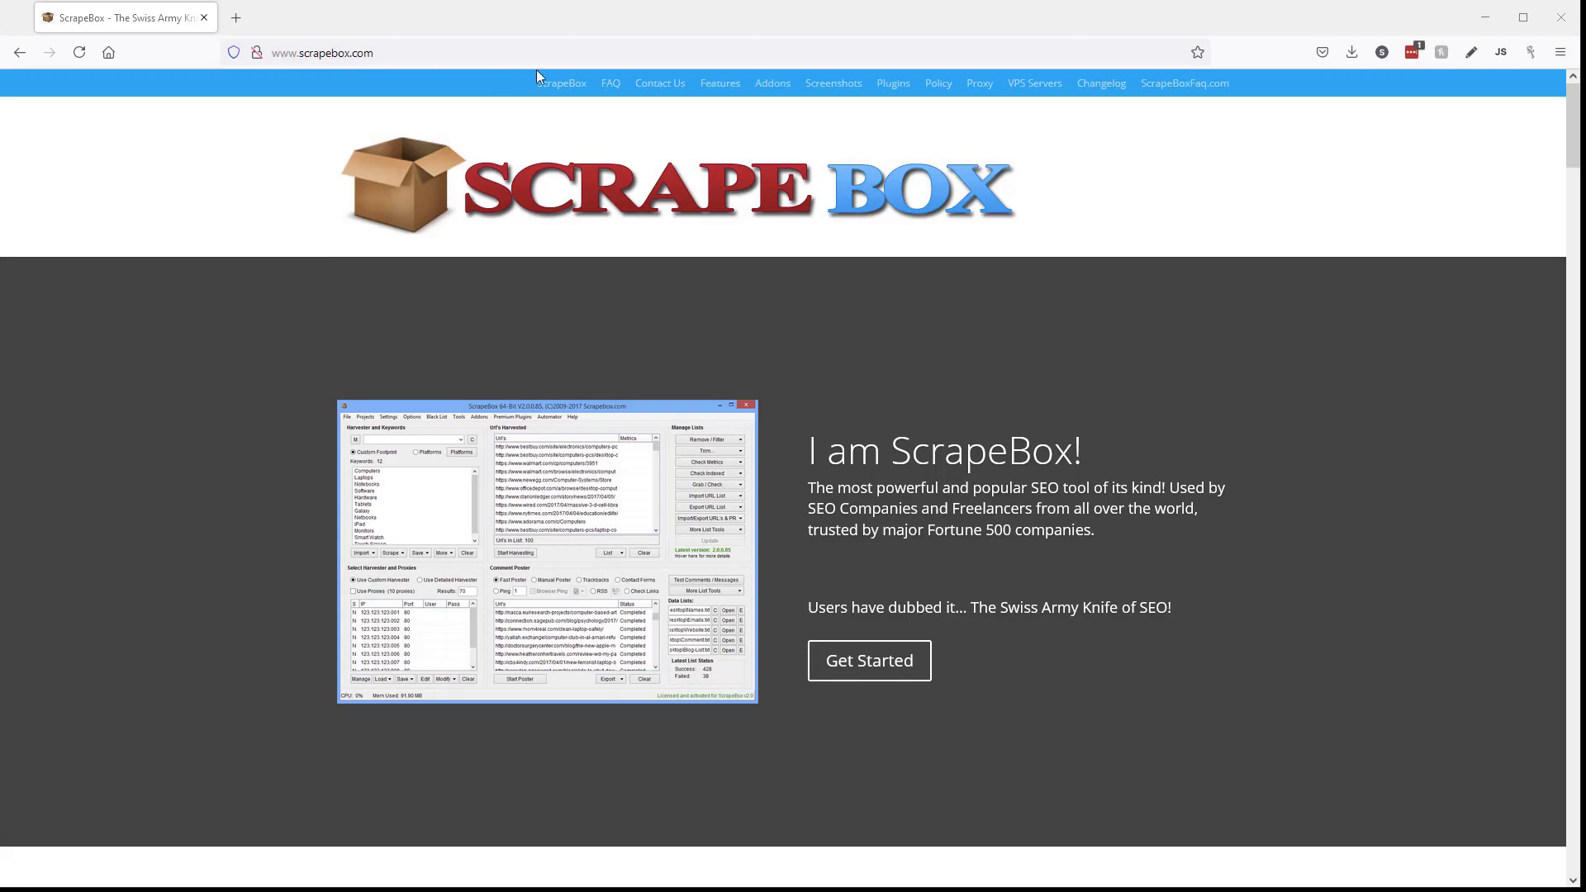
Scroll the scrapebox.com homepage down to the Add to Cart and ScrapeBox v2 section.
scroll(723, 318, down, 20)
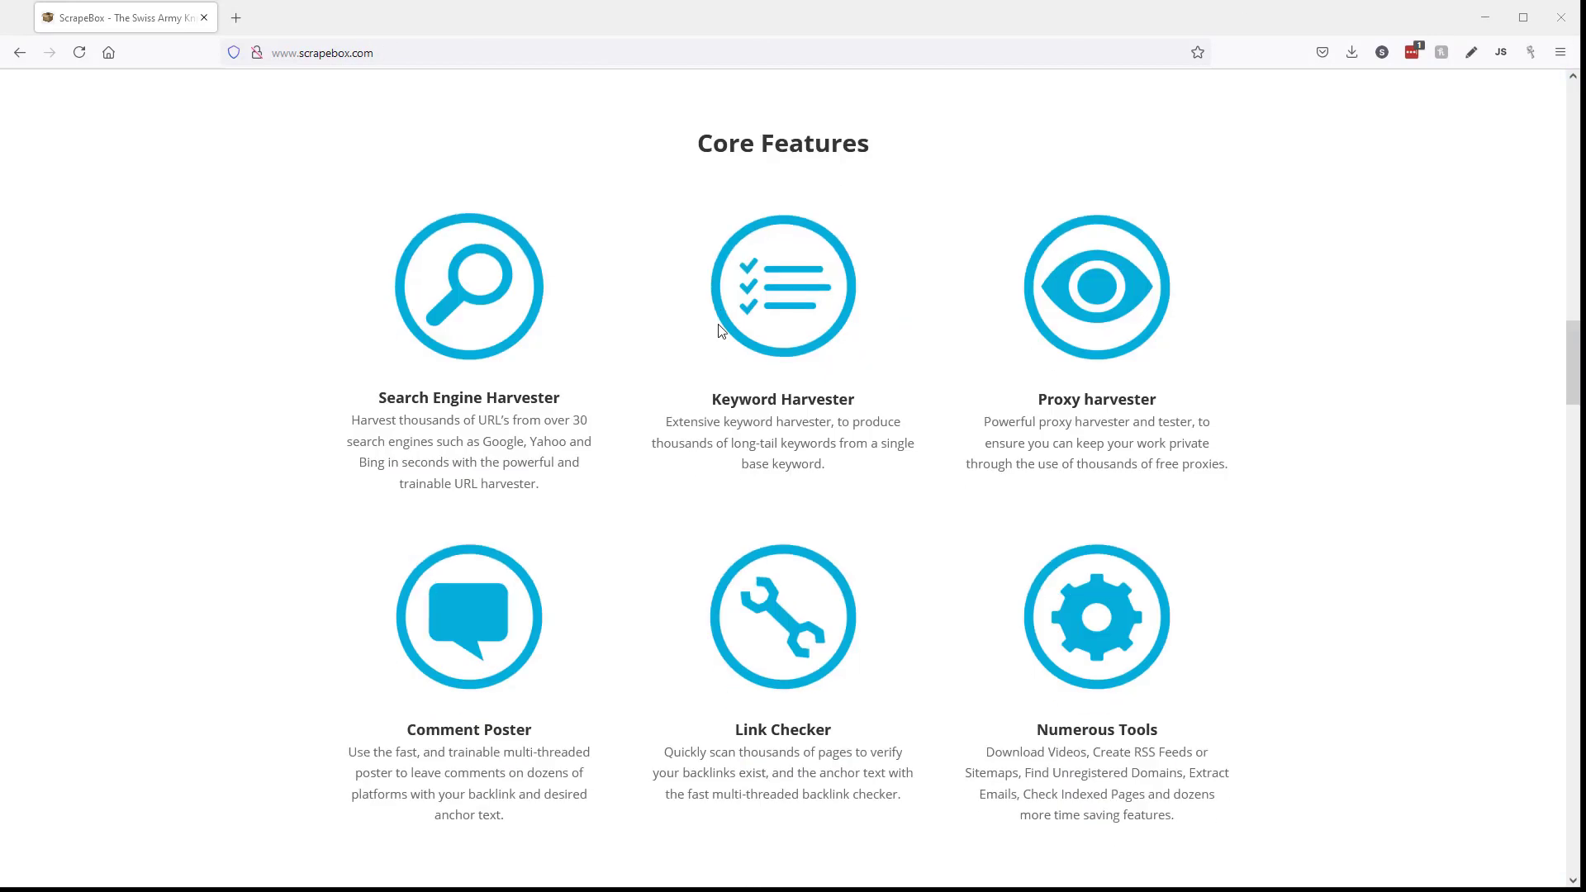
scroll(732, 339, down, 8)
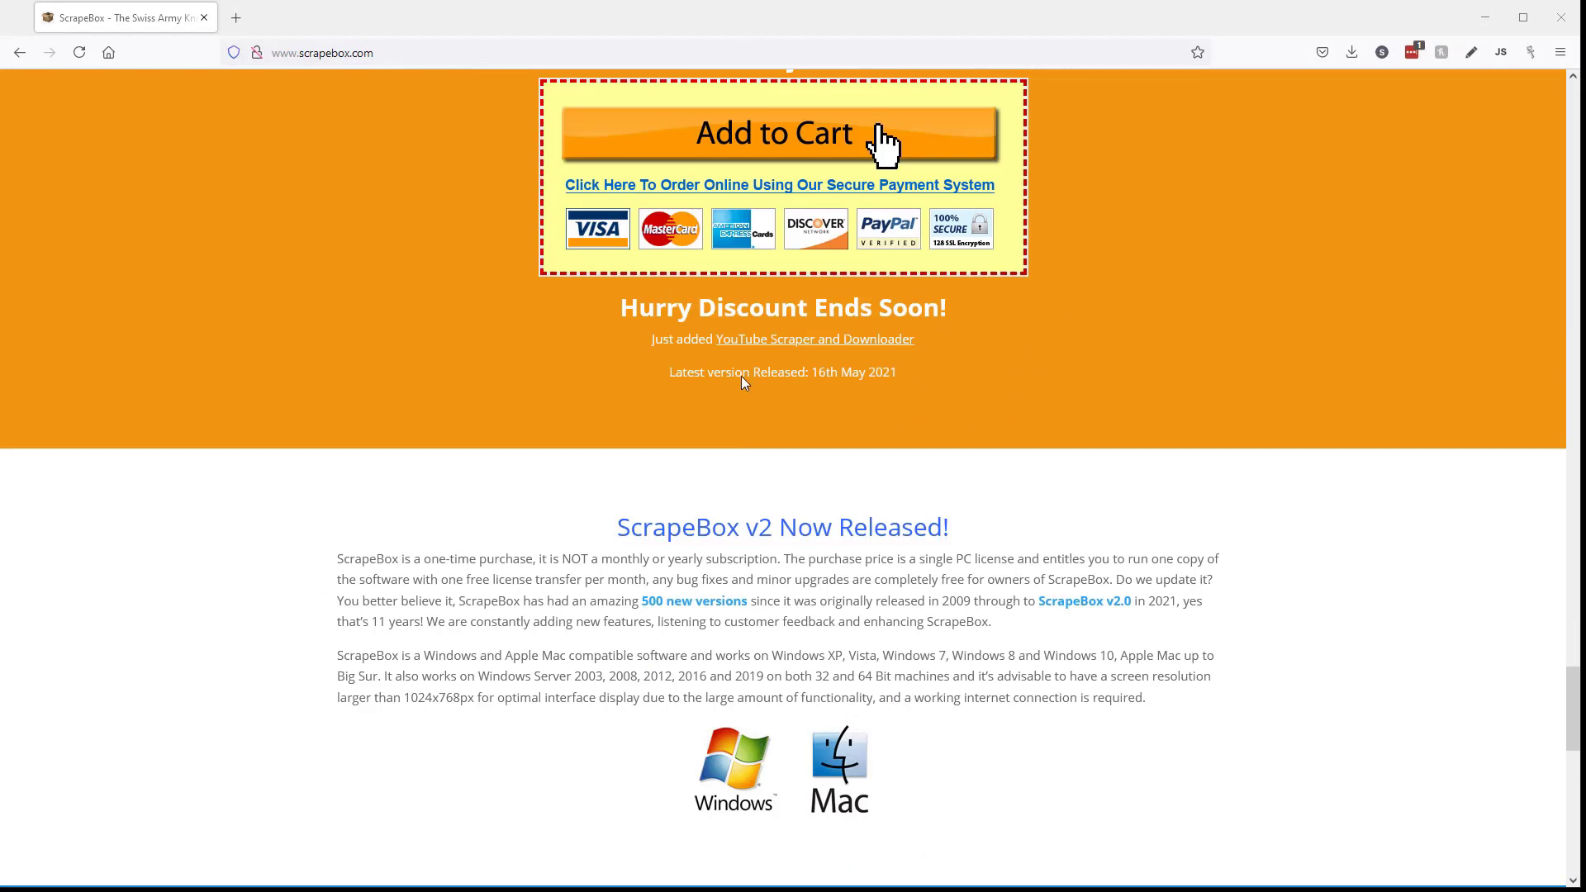